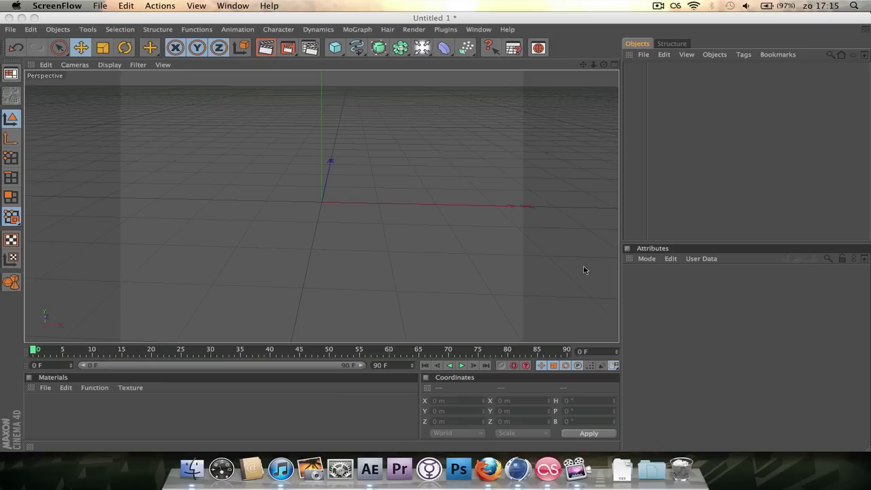
# Build a LISTEN composition from the LISTEN .mov clip and scrub through its LISTEN! text animation
pyautogui.click(374, 466)
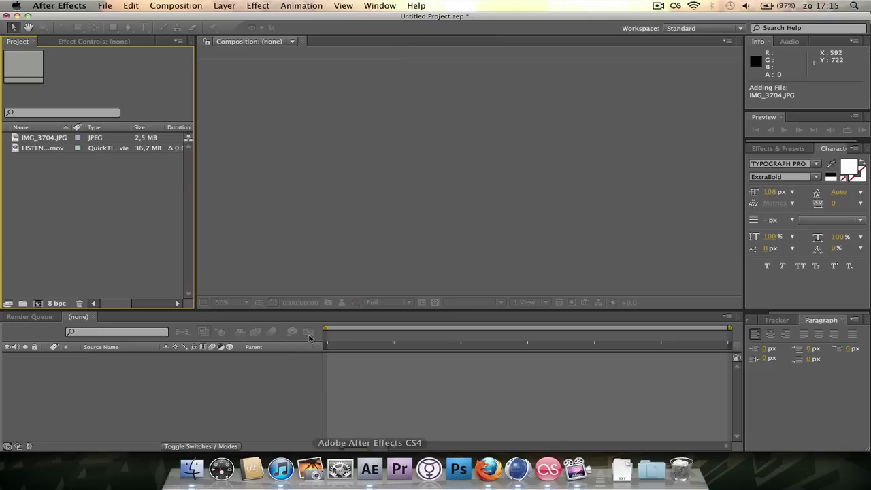
pyautogui.click(39, 148)
pyautogui.moveTo(32, 149); pyautogui.dragTo(38, 303)
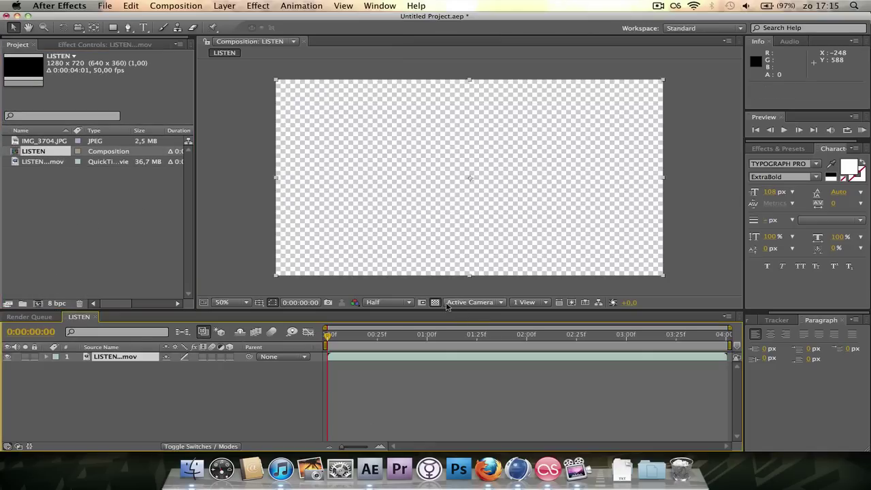
pyautogui.moveTo(327, 335); pyautogui.dragTo(507, 382)
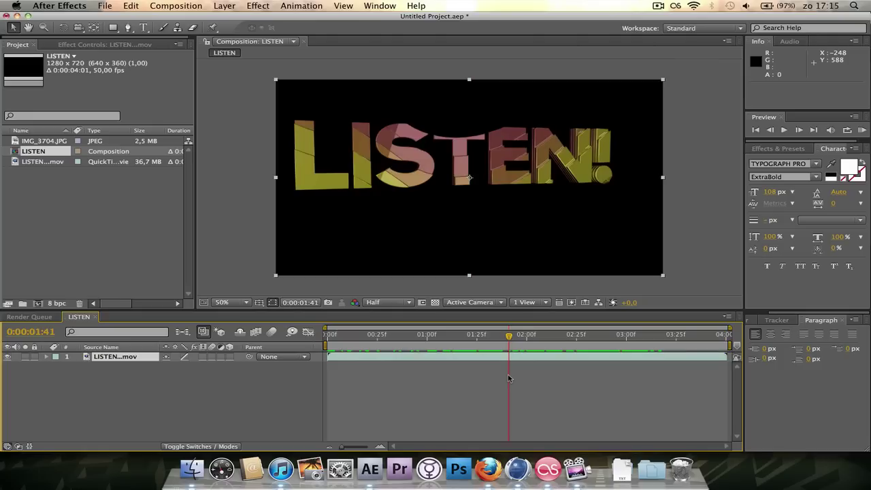
pyautogui.moveTo(517, 336); pyautogui.dragTo(589, 337)
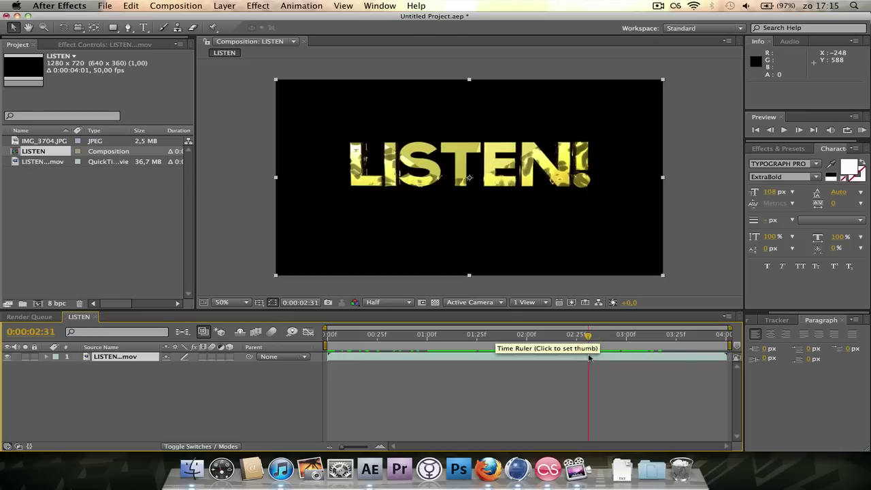
# Turn on the transparency grid and add the sunset photo IMG_3704.JPG to the composition
pyautogui.click(436, 302)
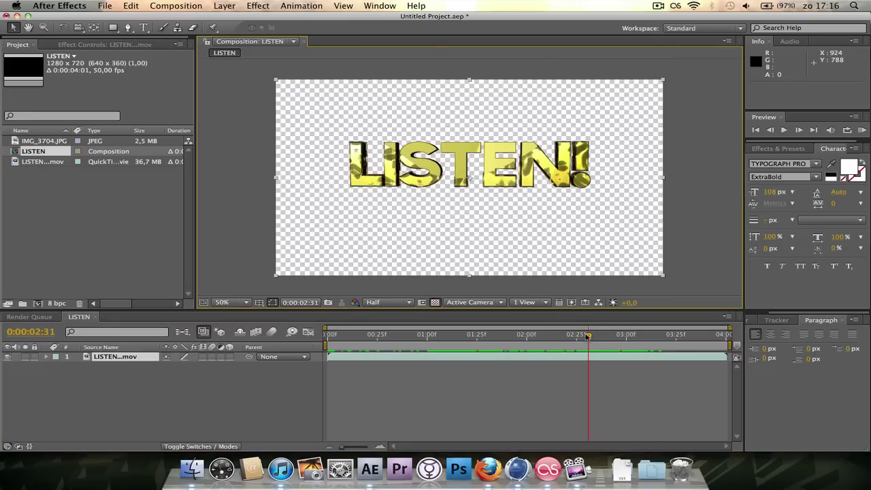
pyautogui.moveTo(588, 334); pyautogui.dragTo(549, 354)
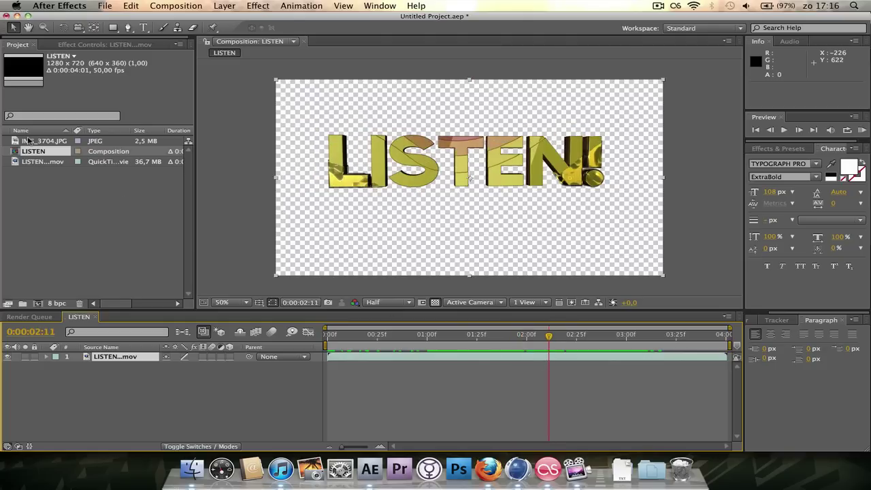
pyautogui.moveTo(34, 140); pyautogui.dragTo(430, 257)
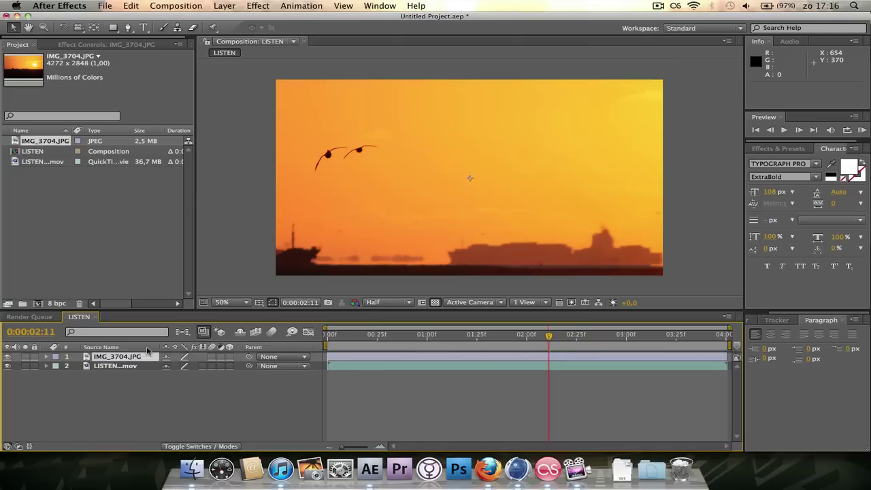
# Put the LISTEN clip above the photo and scale IMG_3704.JPG to fill the 1280×720 comp
pyautogui.moveTo(120, 367); pyautogui.dragTo(120, 357)
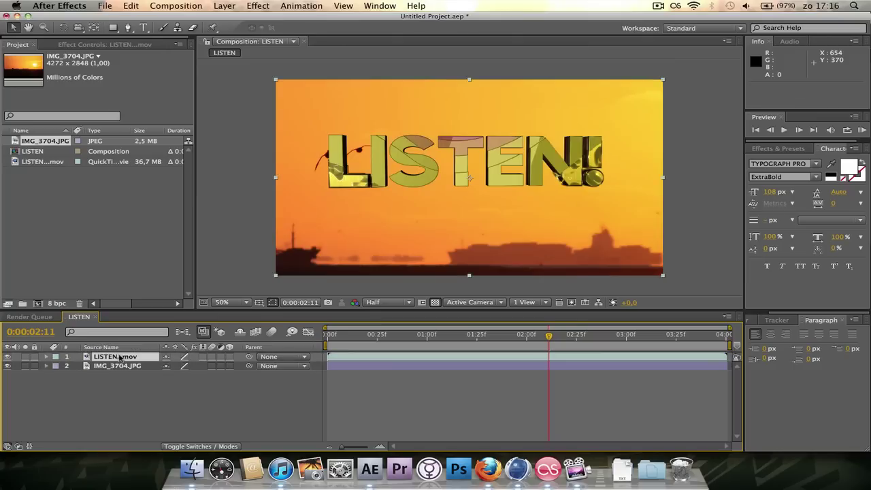
pyautogui.click(119, 368)
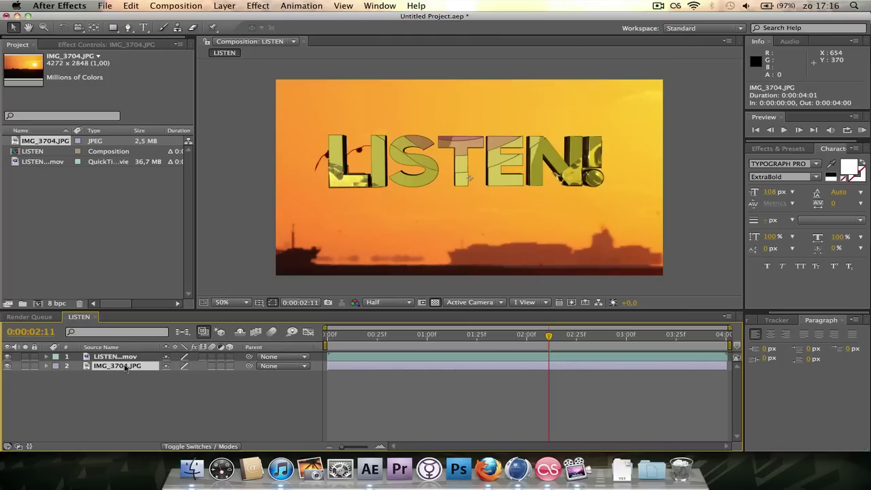
pyautogui.press('super+alt+f')
pyautogui.click(223, 215)
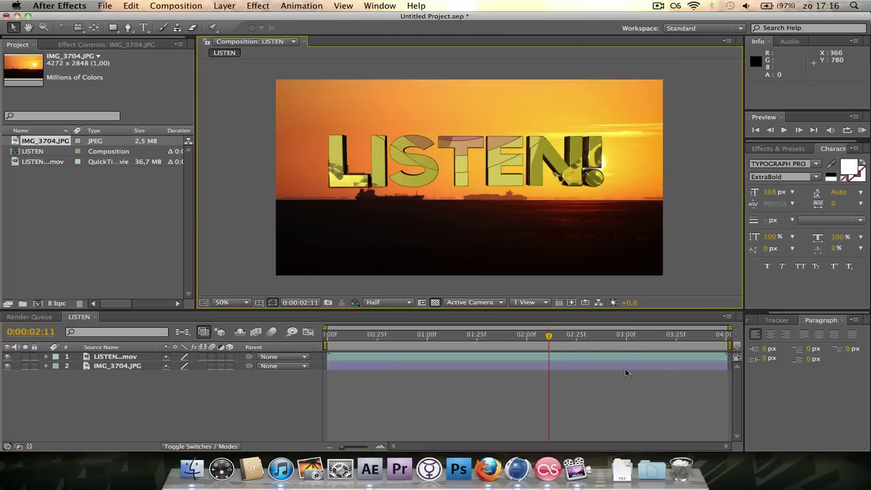
pyautogui.moveTo(550, 336); pyautogui.dragTo(569, 361)
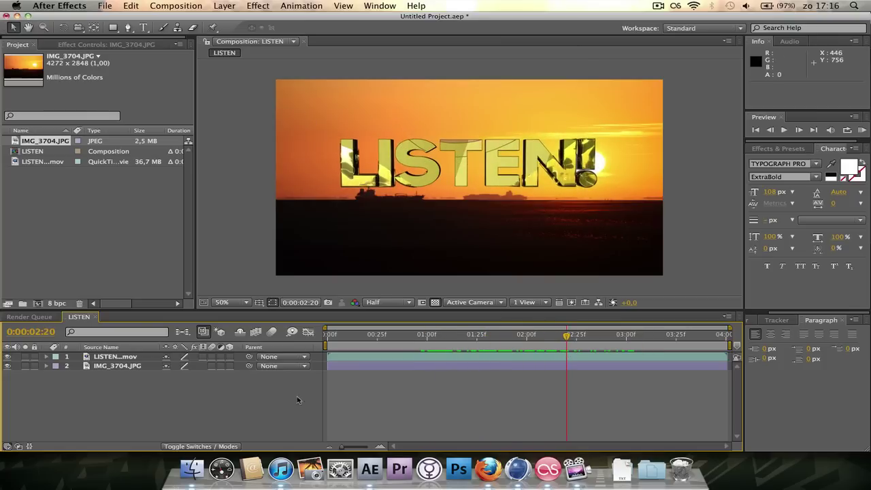
# In Cinema 4D, add a MoGraph Text object and change its text to Mindless
pyautogui.click(518, 469)
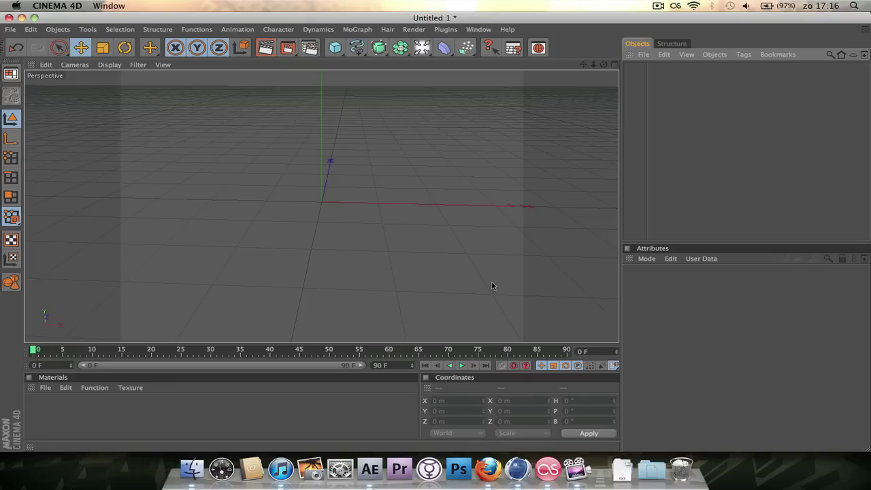
pyautogui.click(359, 28)
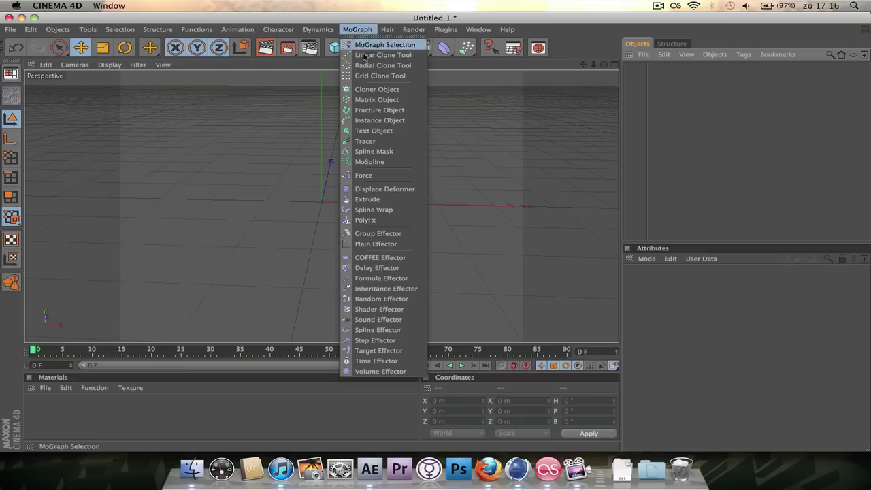
pyautogui.click(388, 130)
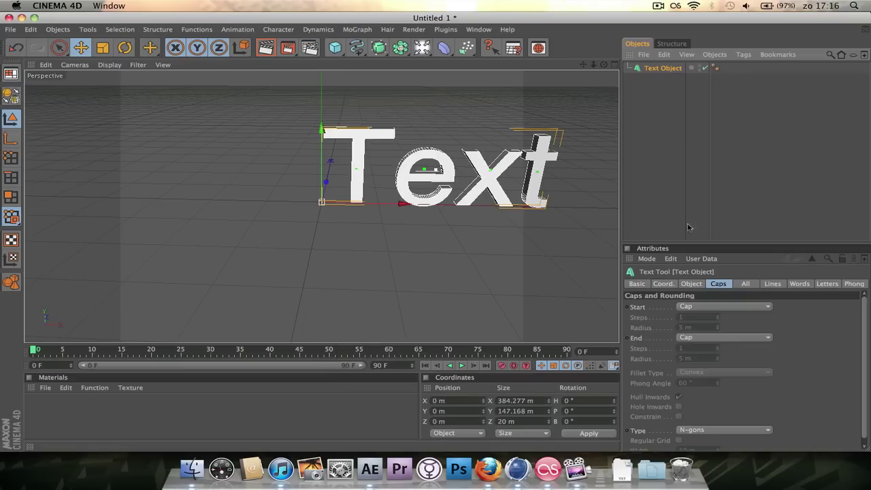
pyautogui.click(701, 285)
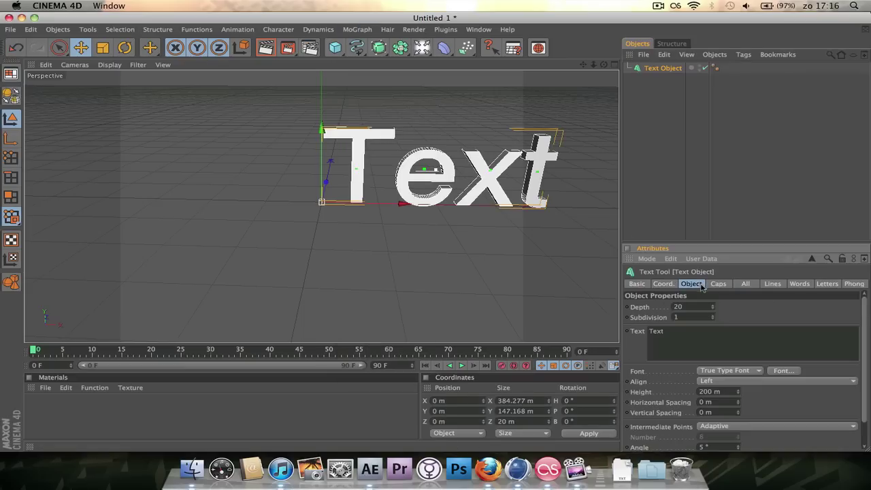
pyautogui.doubleClick(720, 339)
pyautogui.write('Mindless')
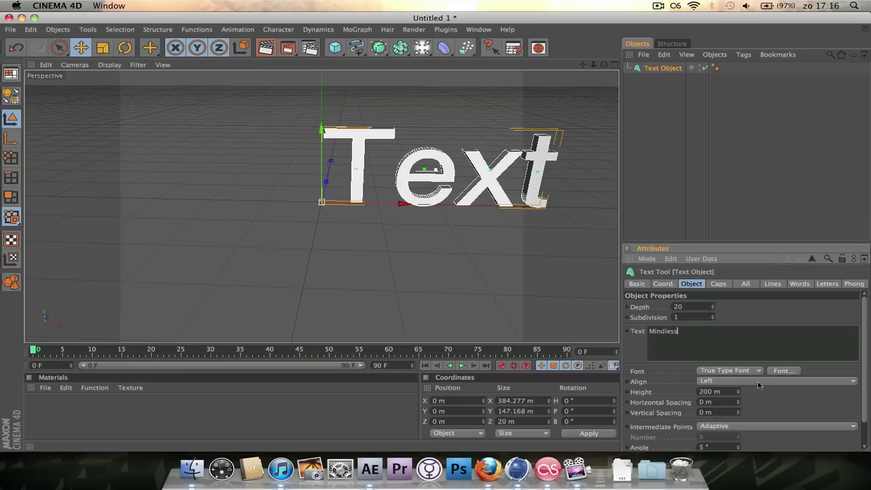
# Set the text alignment to Middle and the font to Caviar Dreams
pyautogui.click(759, 382)
pyautogui.click(746, 406)
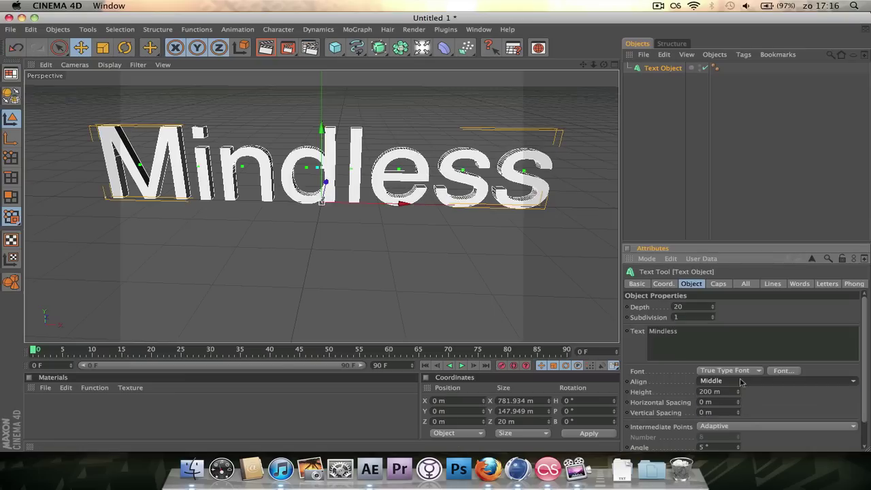
pyautogui.click(781, 371)
pyautogui.click(414, 159)
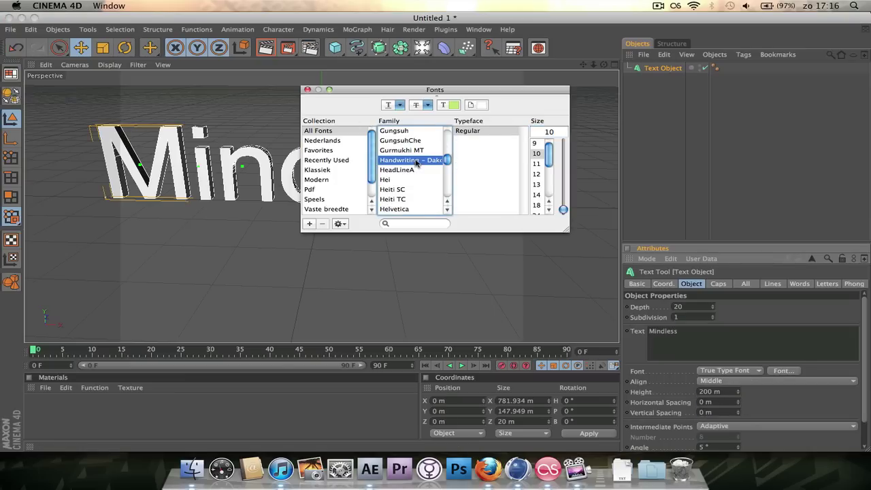
pyautogui.press('c')
pyautogui.click(416, 180)
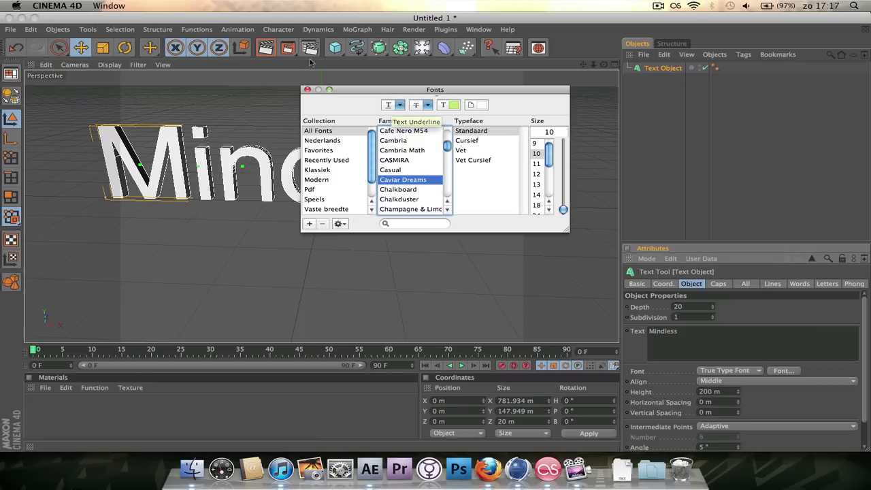
pyautogui.click(308, 92)
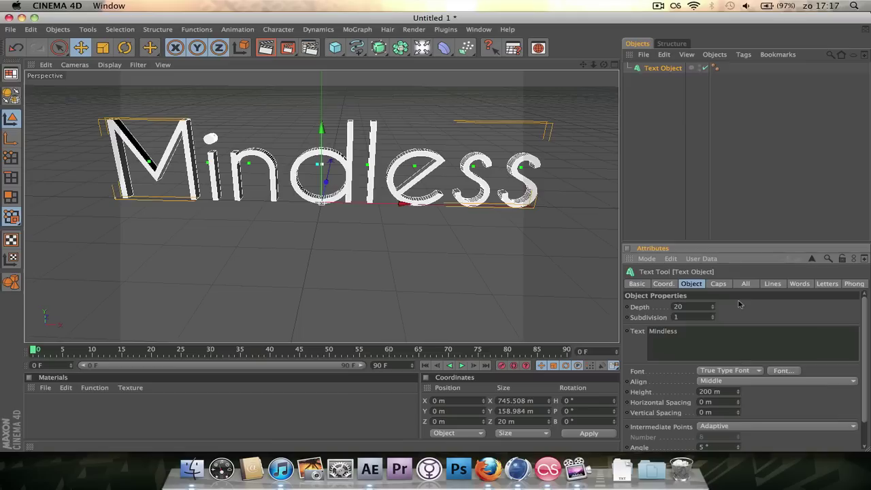
# Give the Mindless text Fillet Caps at start and end, with a 2 m start radius
pyautogui.click(717, 284)
pyautogui.click(722, 307)
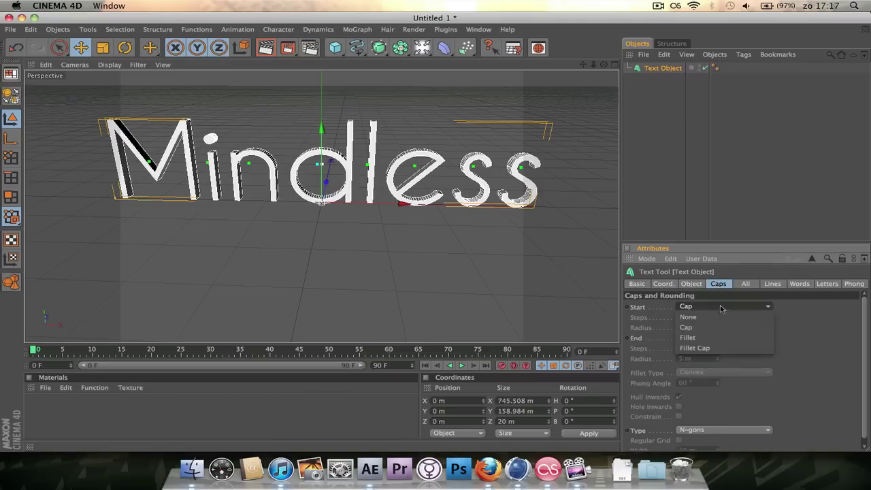
pyautogui.click(695, 347)
pyautogui.click(721, 337)
pyautogui.click(703, 374)
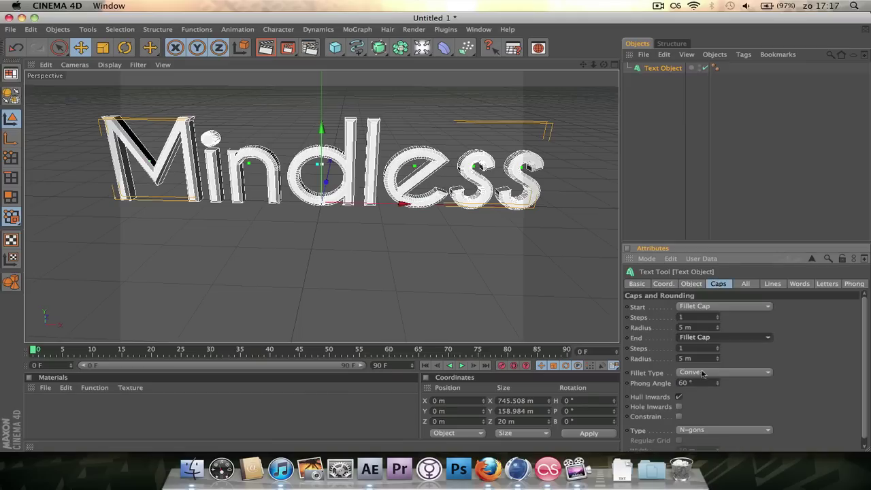
pyautogui.doubleClick(680, 327)
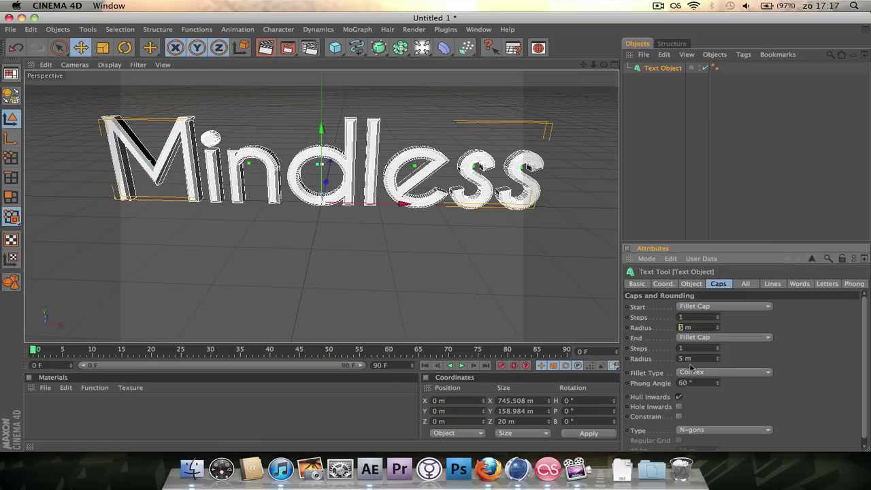
pyautogui.write('2')
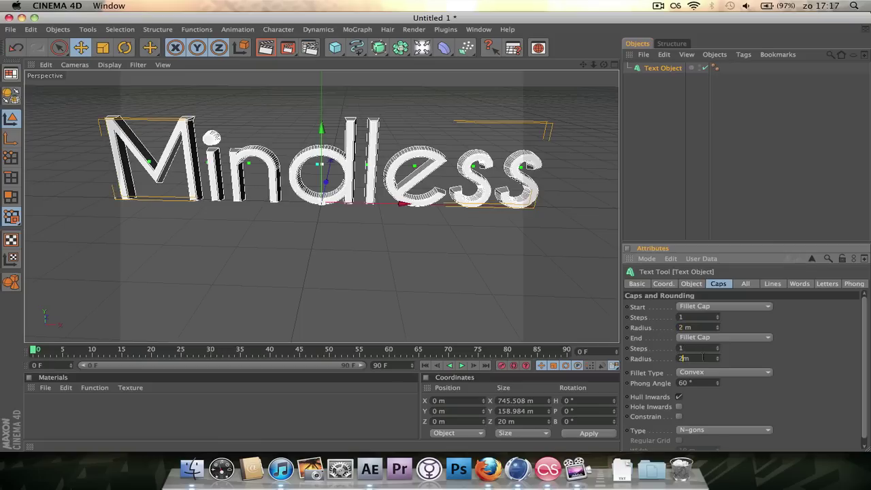
pyautogui.write('2')
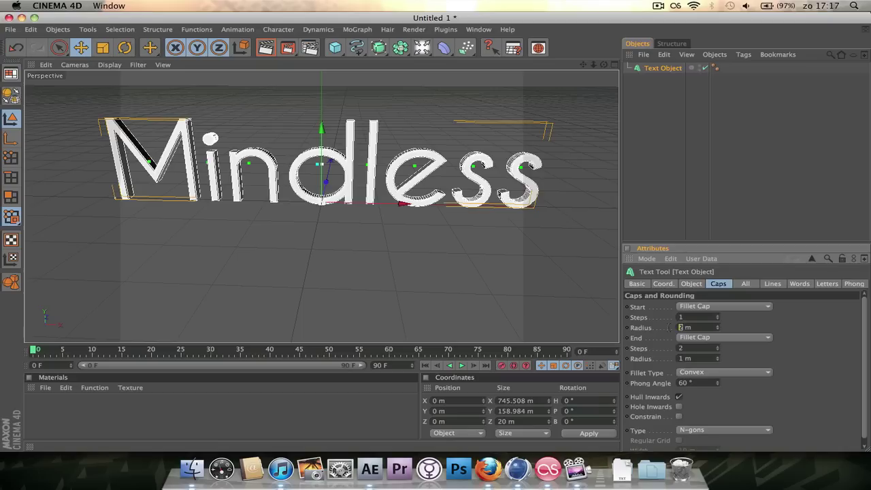
pyautogui.write('2')
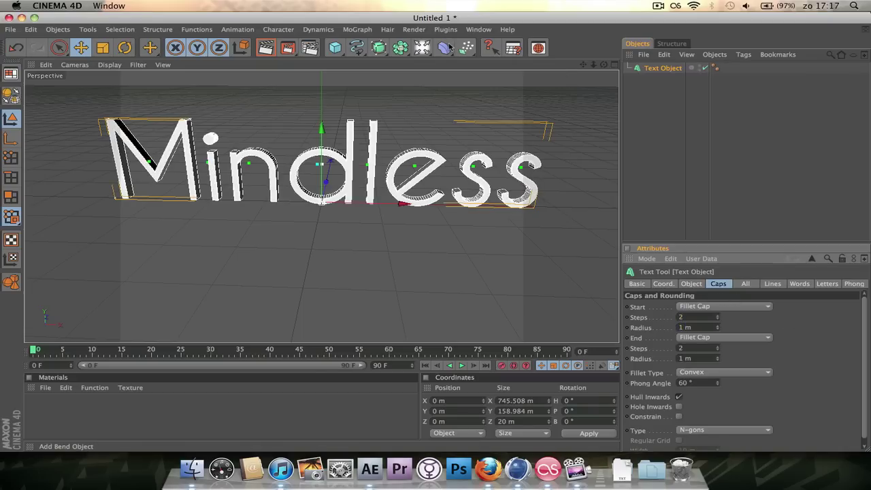
# Open Render Settings from the Render menu
pyautogui.click(411, 29)
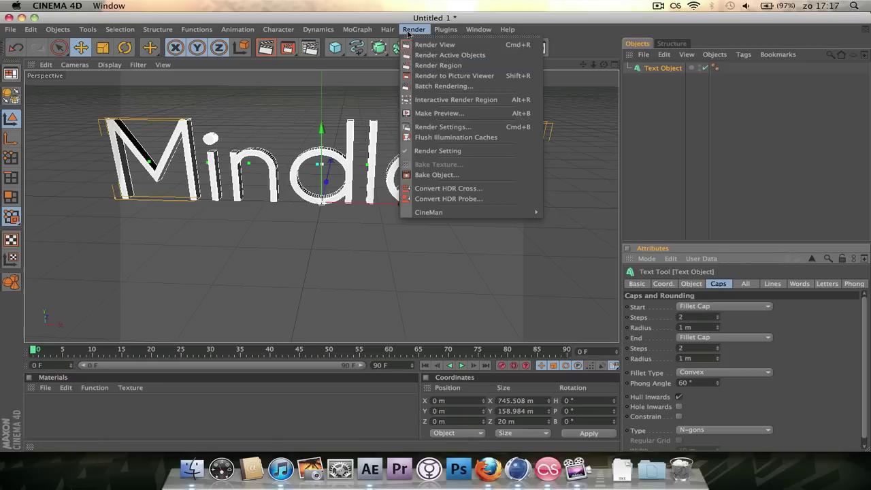
pyautogui.click(442, 128)
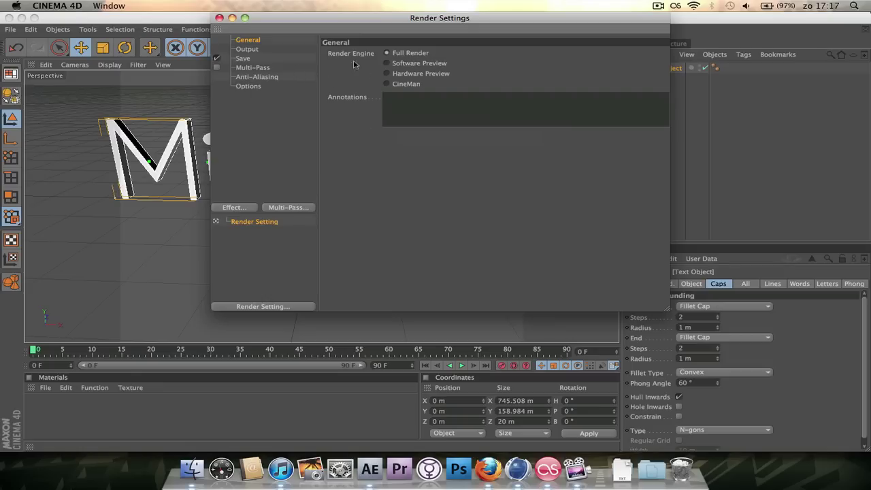
# Set the Output size to 1280 × 720 pixels, keeping resolution at 72 DPI
pyautogui.click(249, 50)
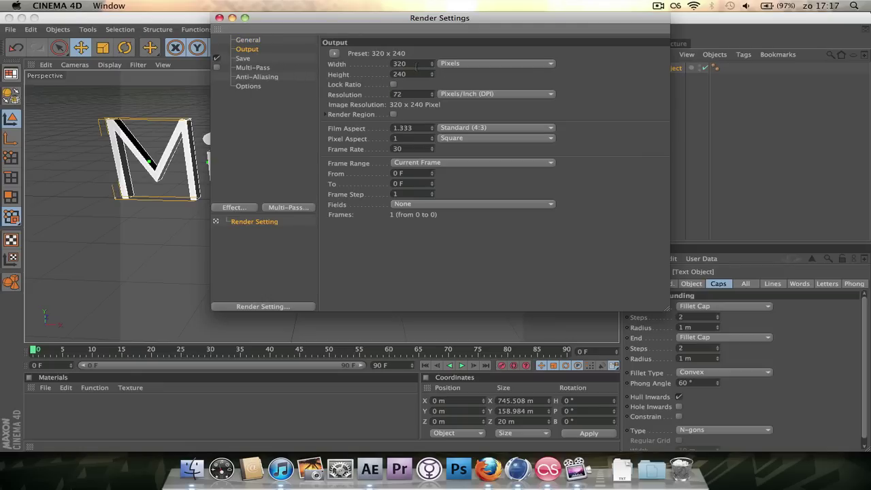
pyautogui.doubleClick(415, 63)
pyautogui.write('1280')
pyautogui.press('Return')
pyautogui.press('Tab')
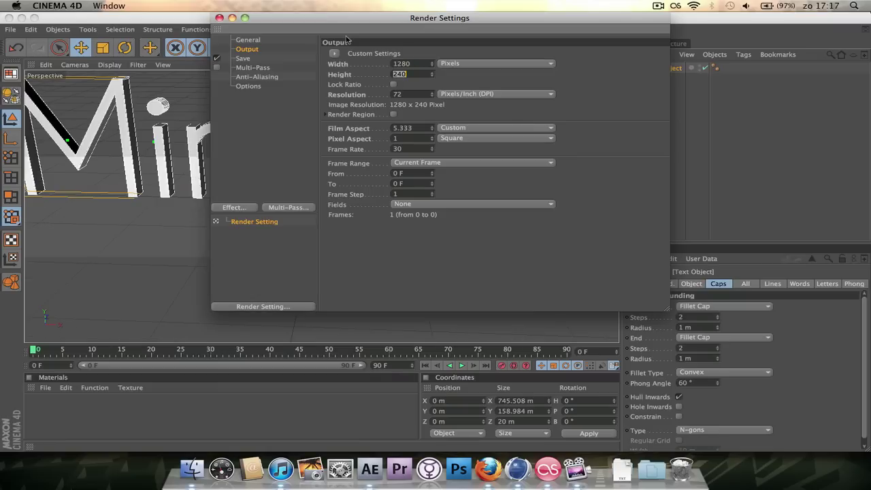
pyautogui.write('7')
pyautogui.click(495, 64)
pyautogui.click(597, 92)
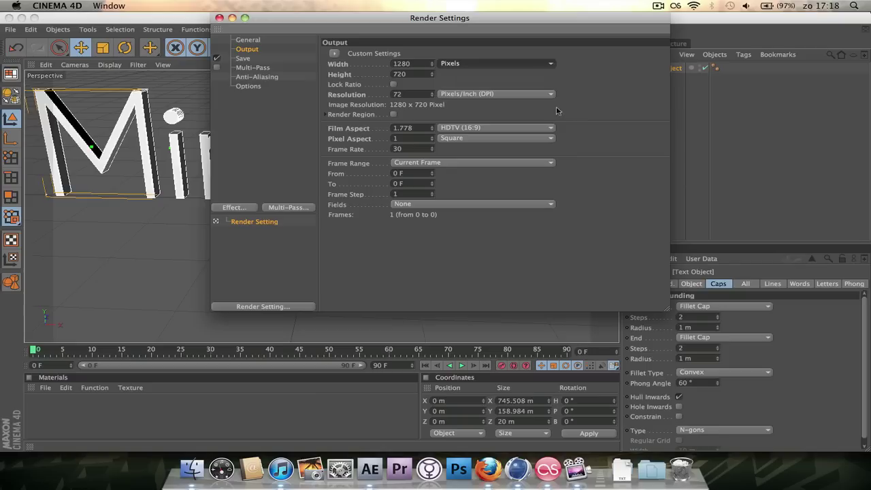
pyautogui.doubleClick(414, 94)
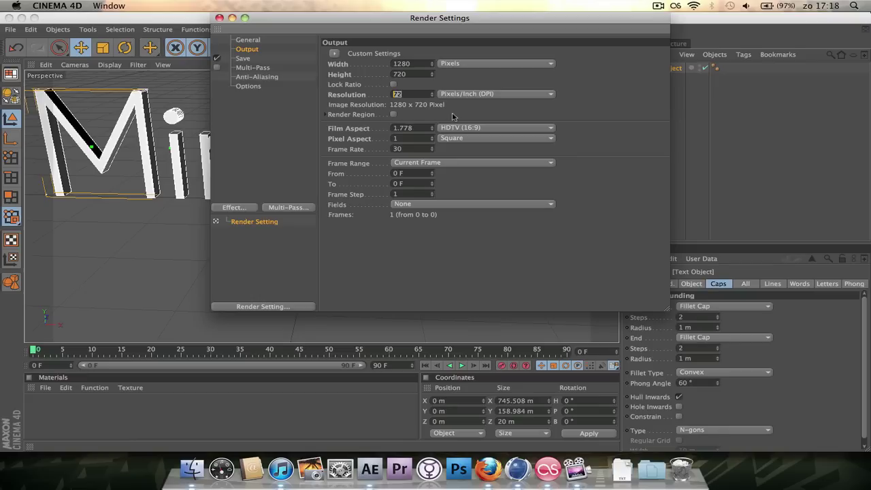
pyautogui.click(408, 94)
pyautogui.write('32')
# Keep HDTV (16:9) film aspect and Square pixel aspect
pyautogui.click(470, 128)
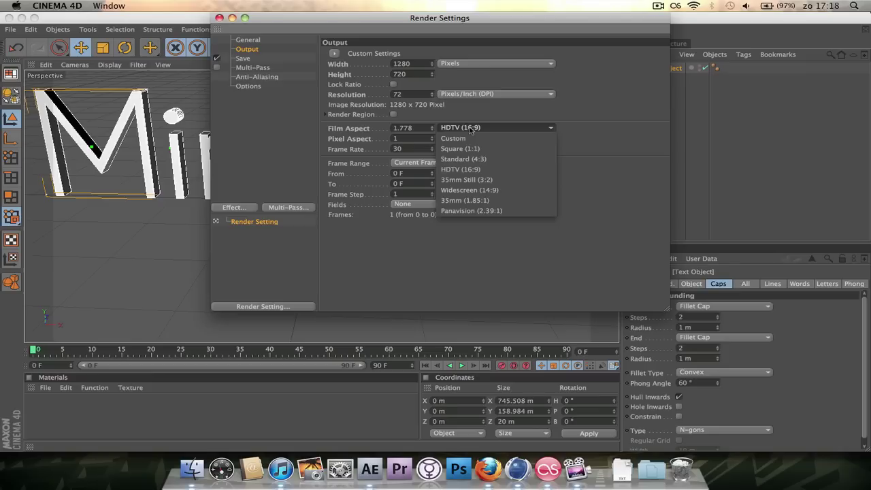
pyautogui.click(379, 129)
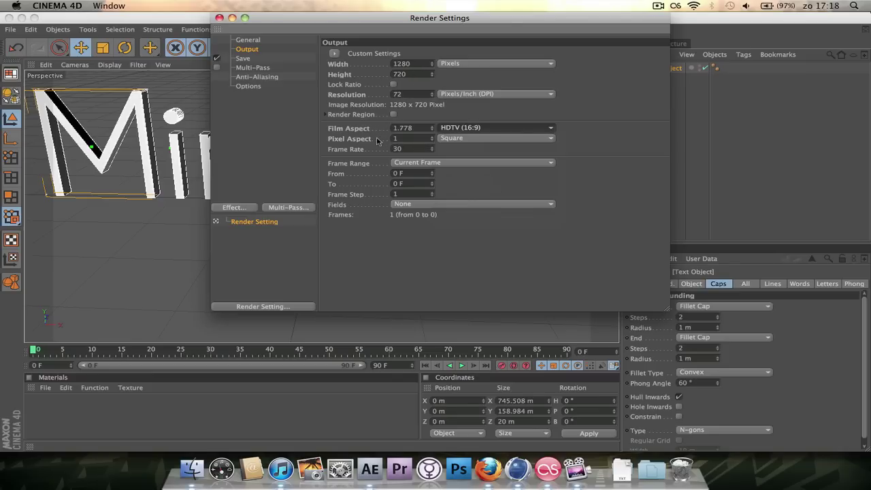
pyautogui.click(446, 139)
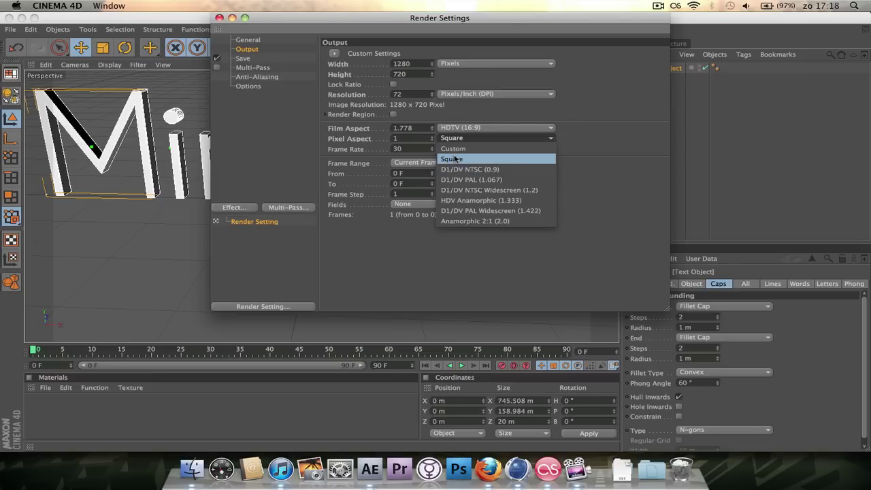
pyautogui.click(454, 158)
pyautogui.click(457, 139)
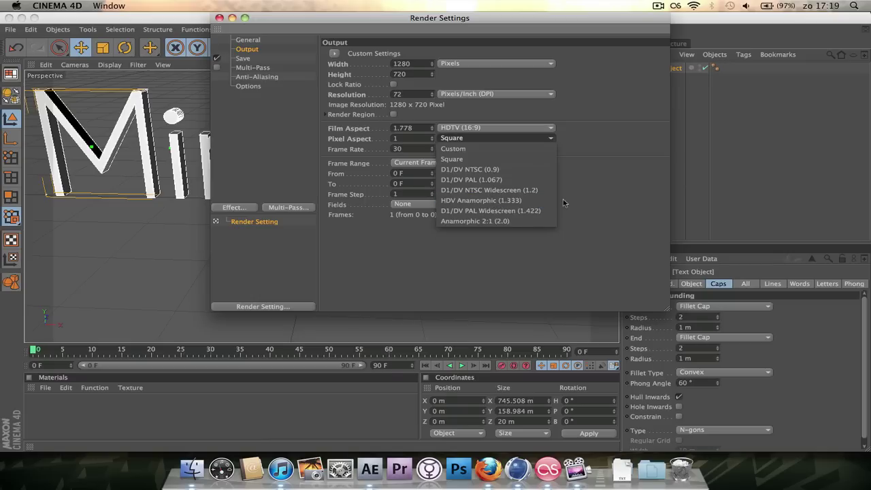
pyautogui.click(580, 164)
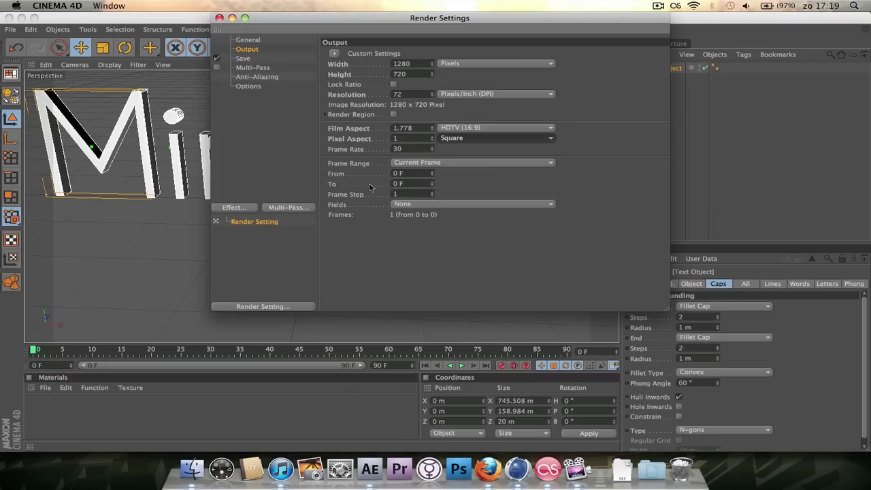
# Set the frame rate to 24 and render frames 0 to 45, with field rendering left at None
pyautogui.click(411, 150)
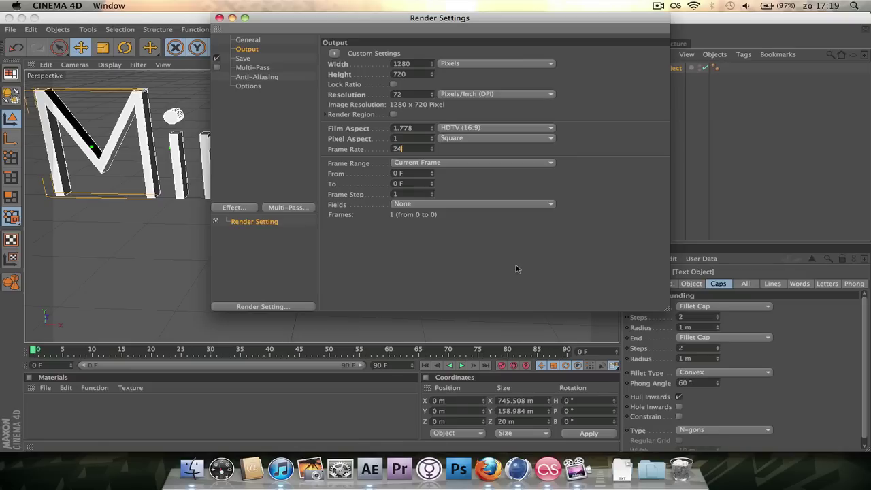
pyautogui.press('Return')
pyautogui.click(427, 164)
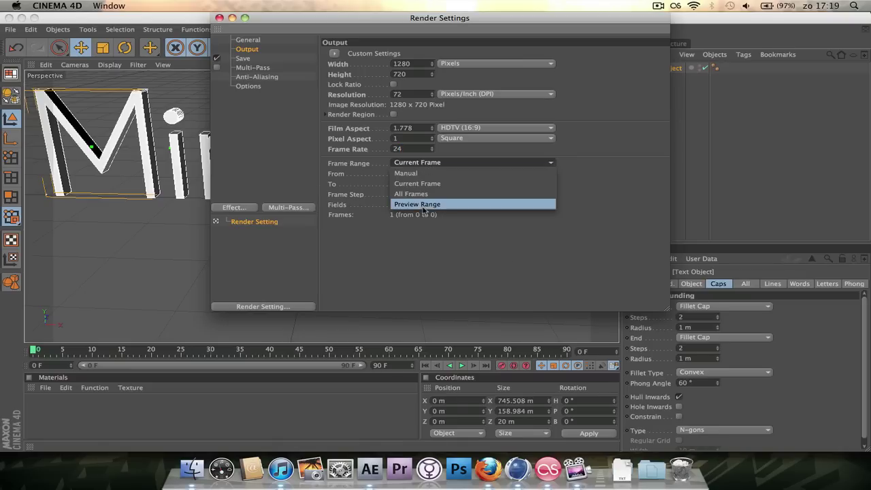
pyautogui.click(425, 194)
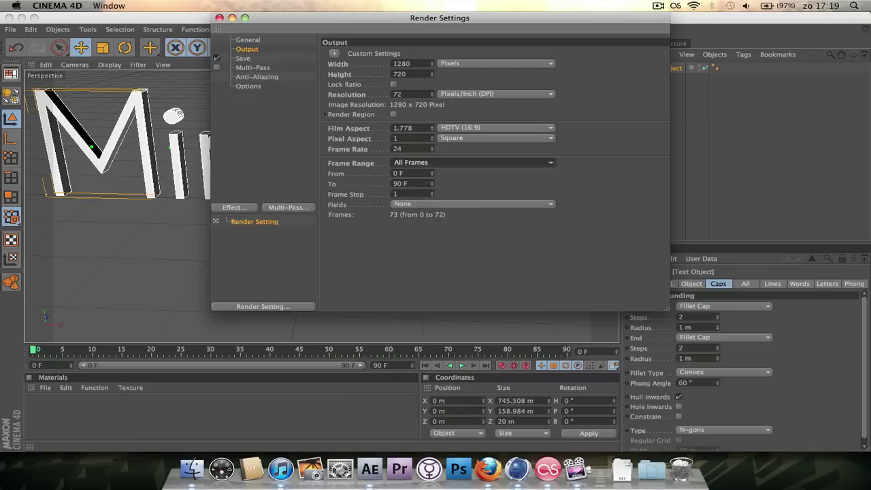
pyautogui.doubleClick(398, 184)
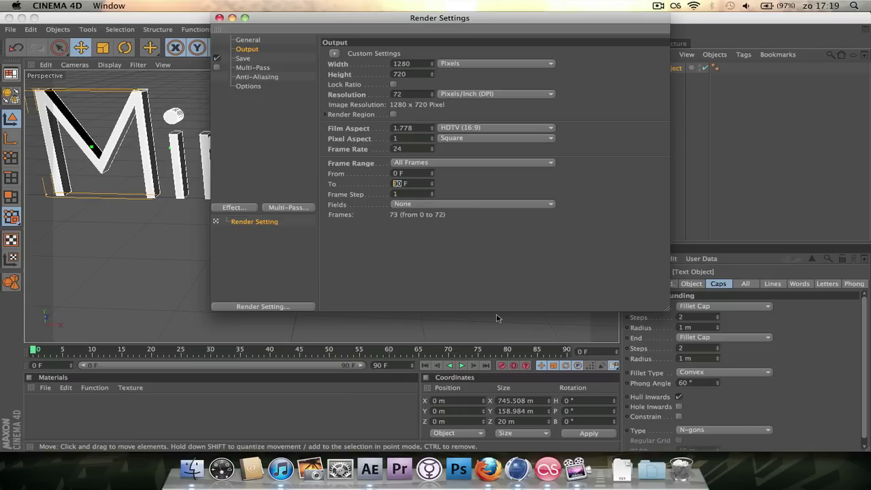
pyautogui.write('45')
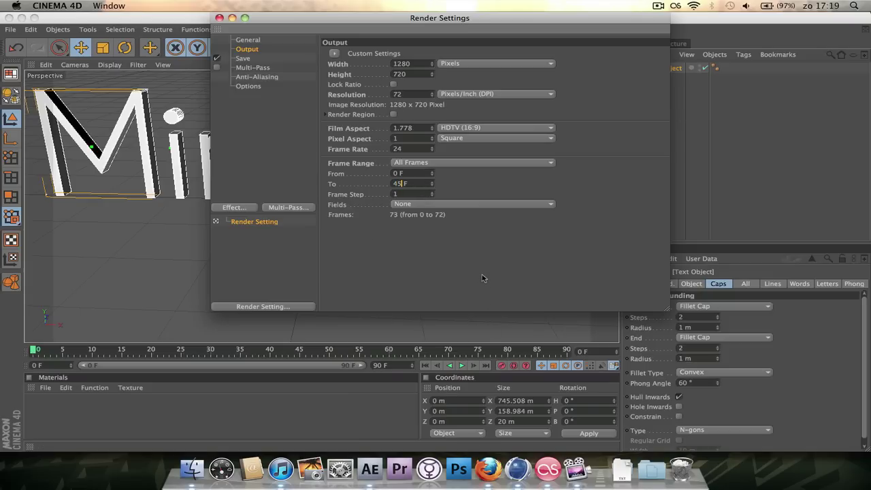
pyautogui.press('Return')
pyautogui.click(415, 205)
pyautogui.click(415, 206)
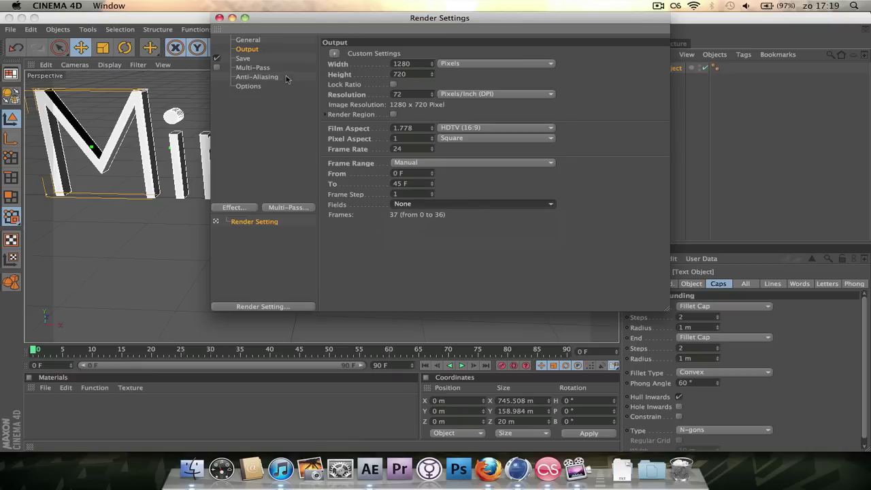
# Set the render output file to EXAMPLE in the Bureaublad (Desktop) folder
pyautogui.click(242, 59)
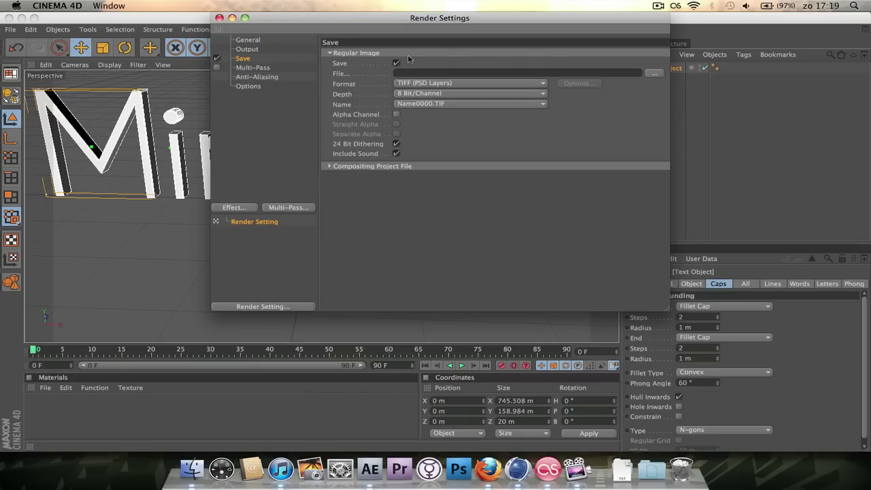
pyautogui.click(651, 73)
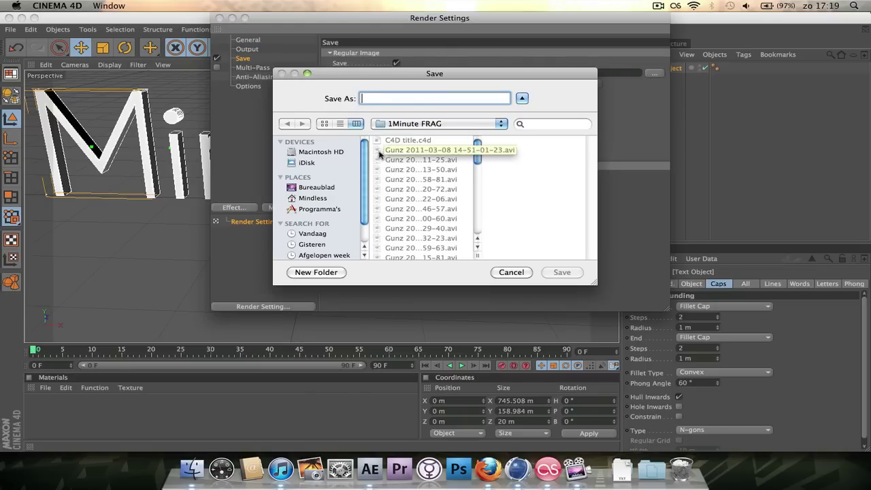
pyautogui.click(330, 188)
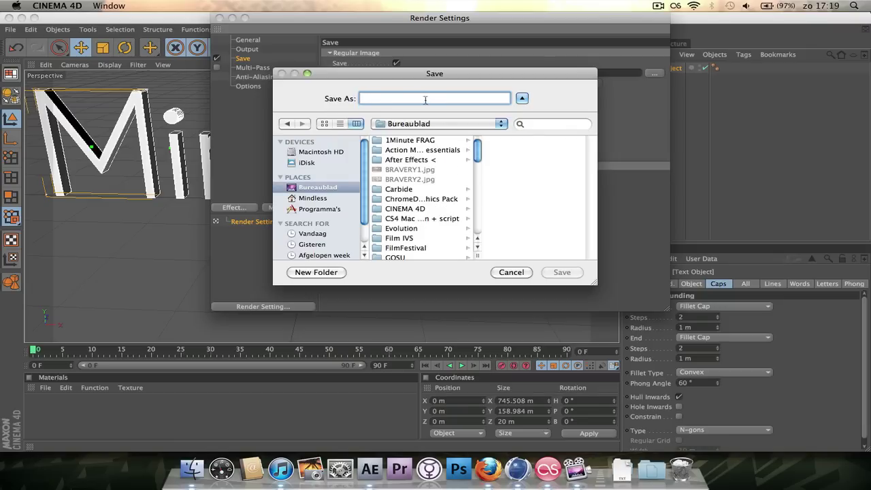
pyautogui.write('EXS')
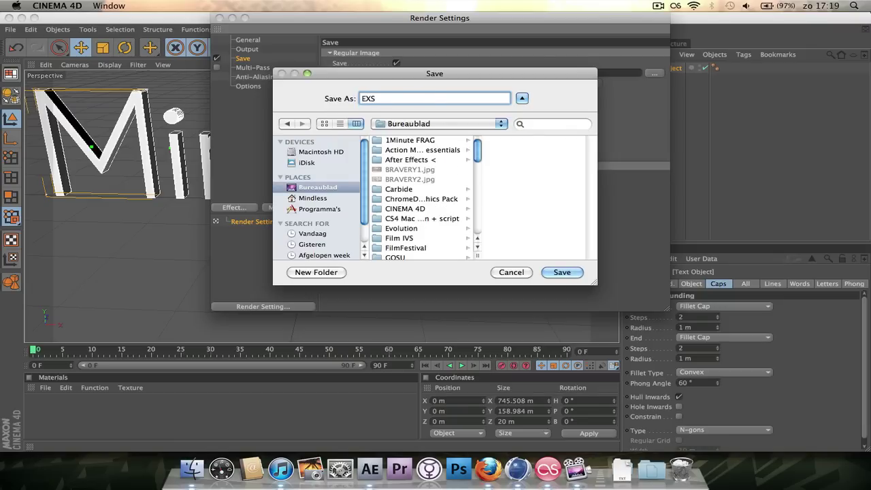
pyautogui.press('BackSpace')
pyautogui.write('AMPLE')
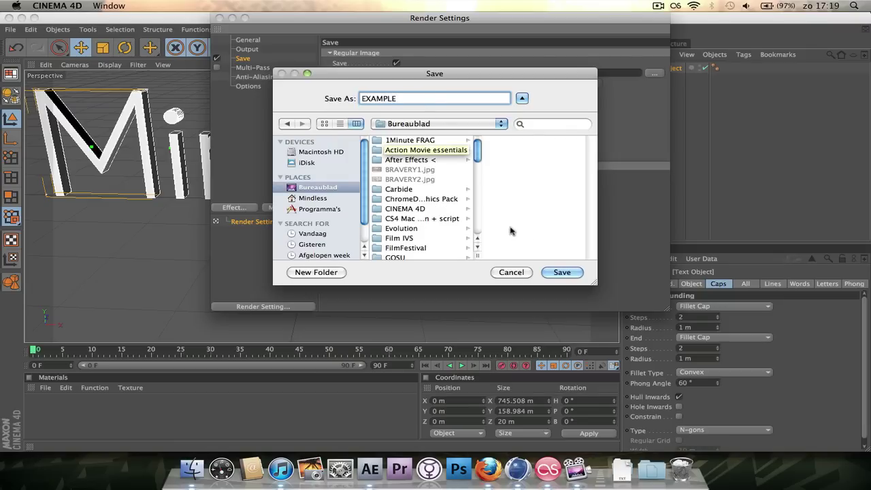
pyautogui.click(563, 276)
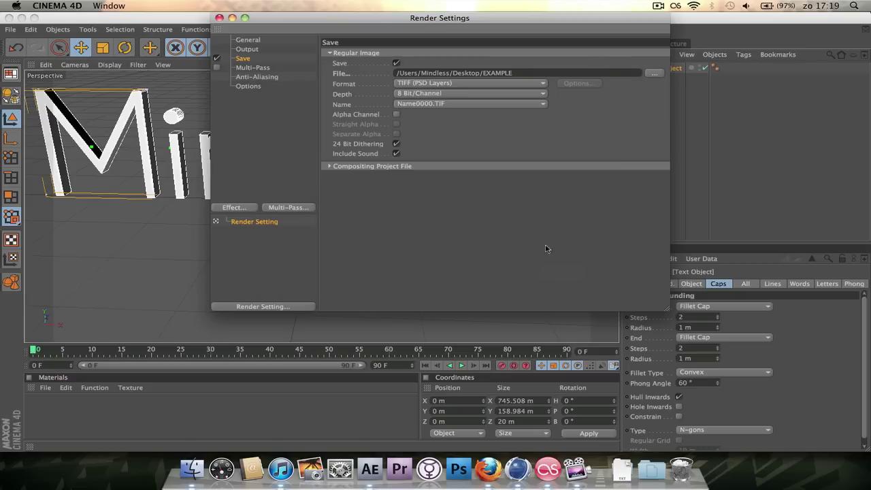
# Set the output format to QuickTime Movie at 24 frames per second
pyautogui.click(422, 83)
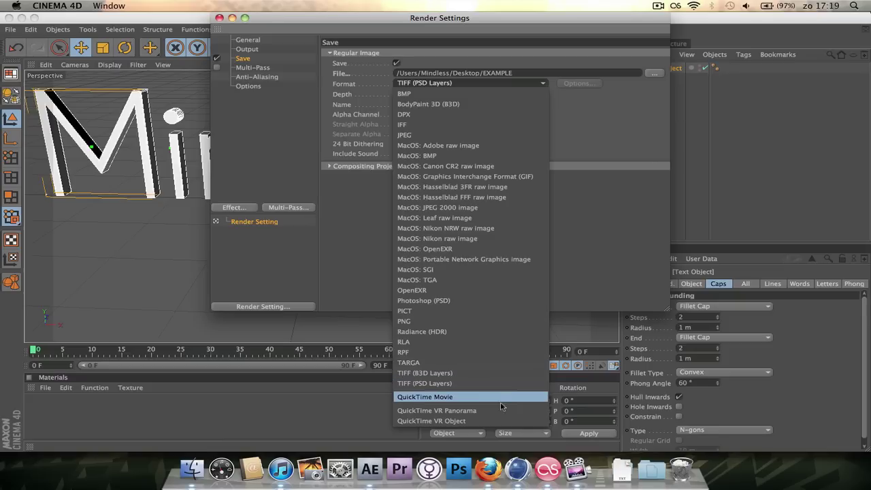
pyautogui.click(439, 398)
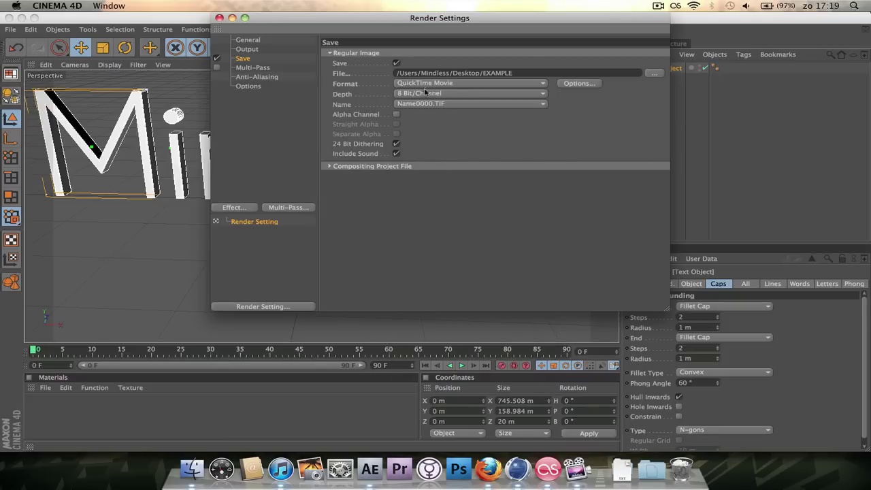
pyautogui.click(580, 83)
pyautogui.click(398, 105)
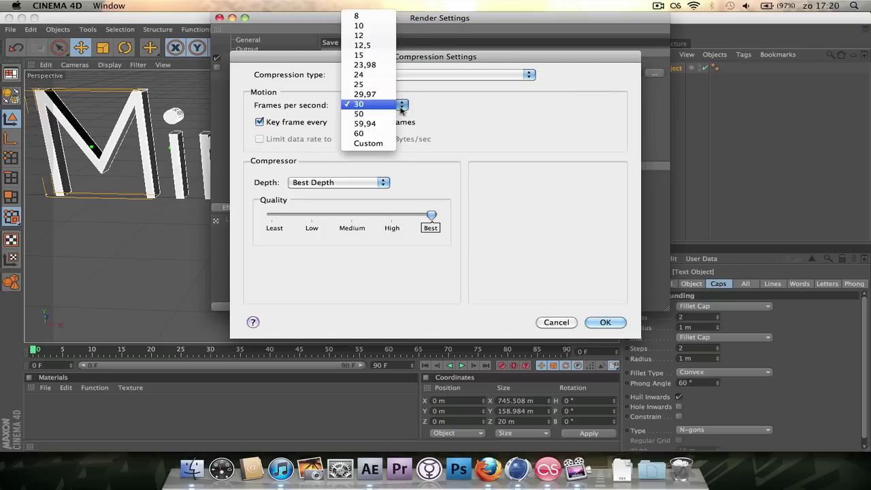
pyautogui.click(365, 77)
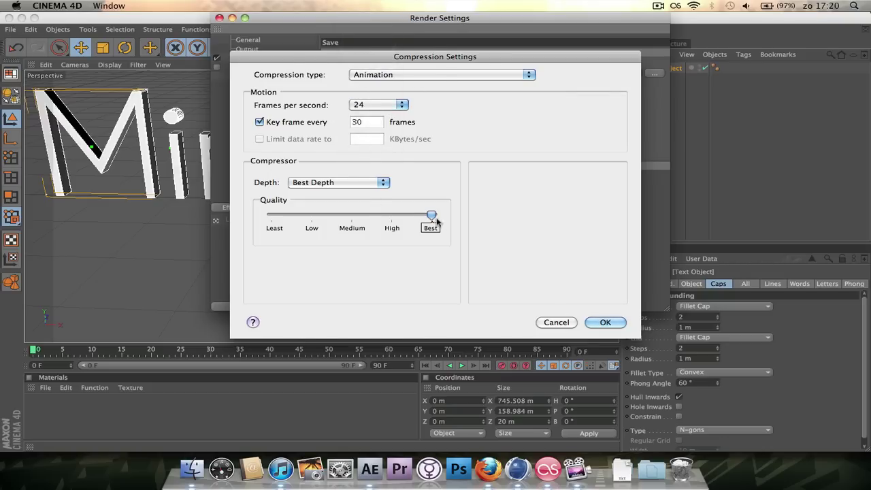
# Use Millions of Colors+ without periodic key frames, and enable the Alpha Channel
pyautogui.click(383, 182)
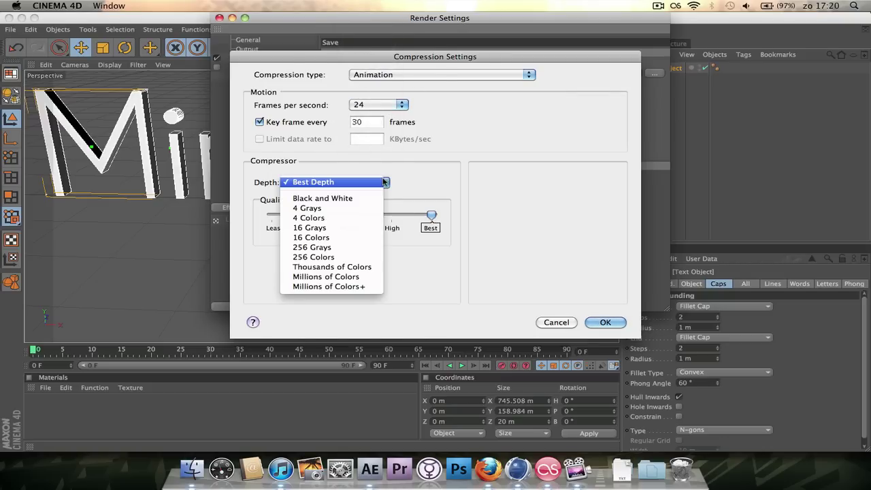
pyautogui.click(385, 182)
pyautogui.click(384, 181)
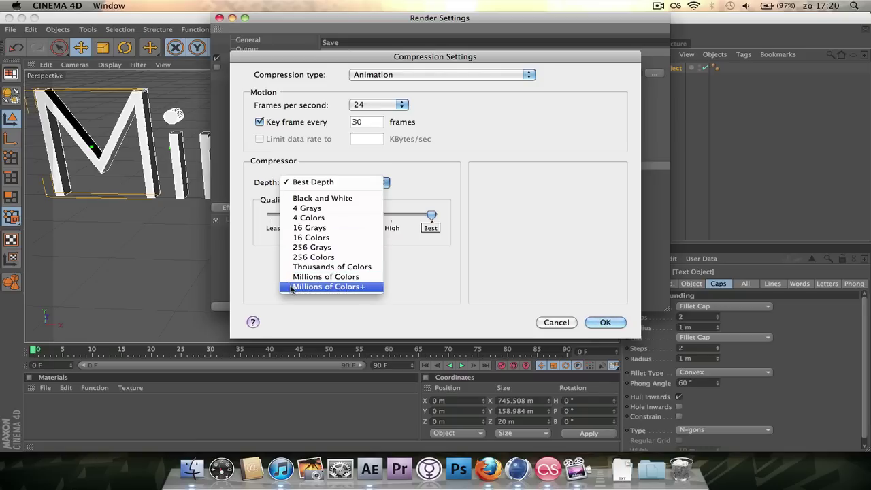
pyautogui.click(348, 291)
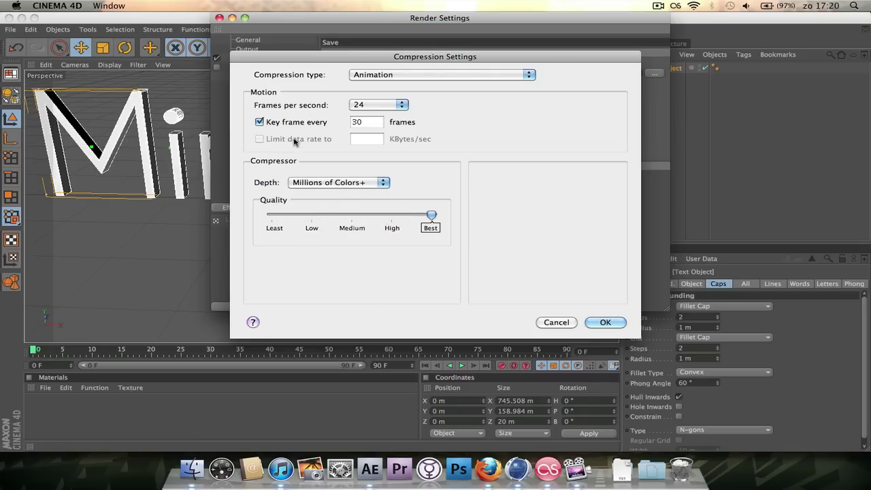
pyautogui.click(259, 122)
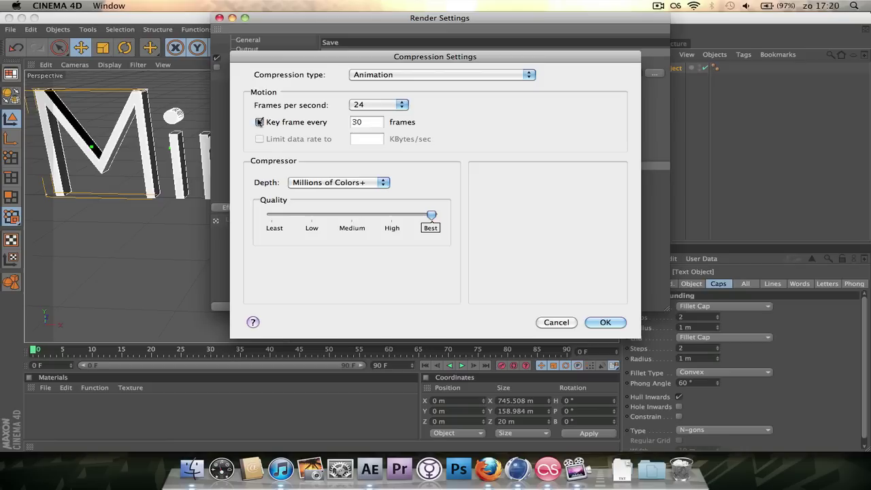
pyautogui.click(597, 322)
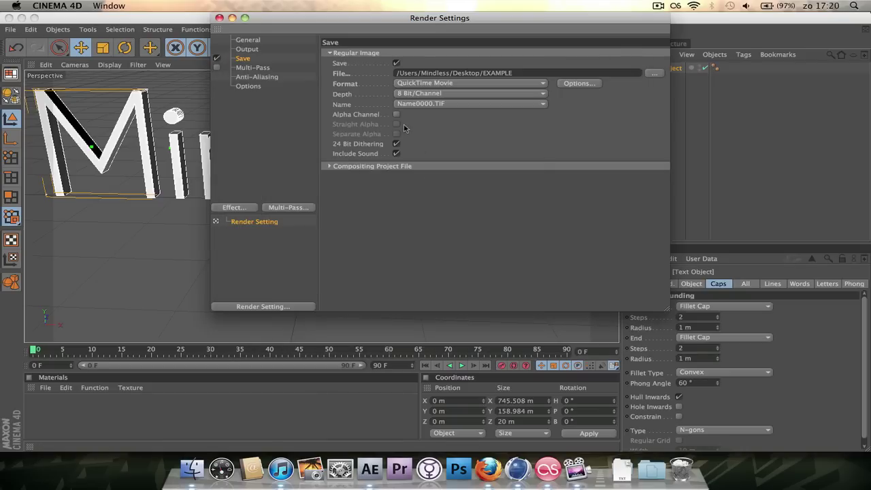
pyautogui.click(396, 115)
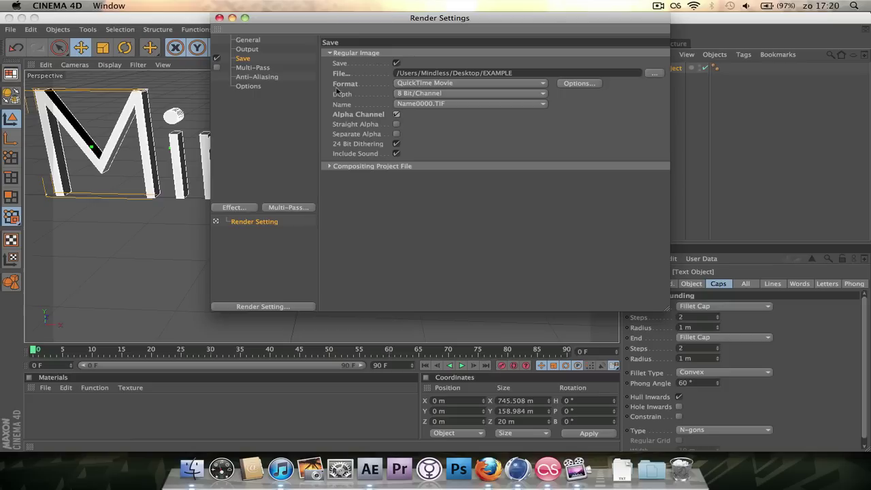
pyautogui.click(251, 69)
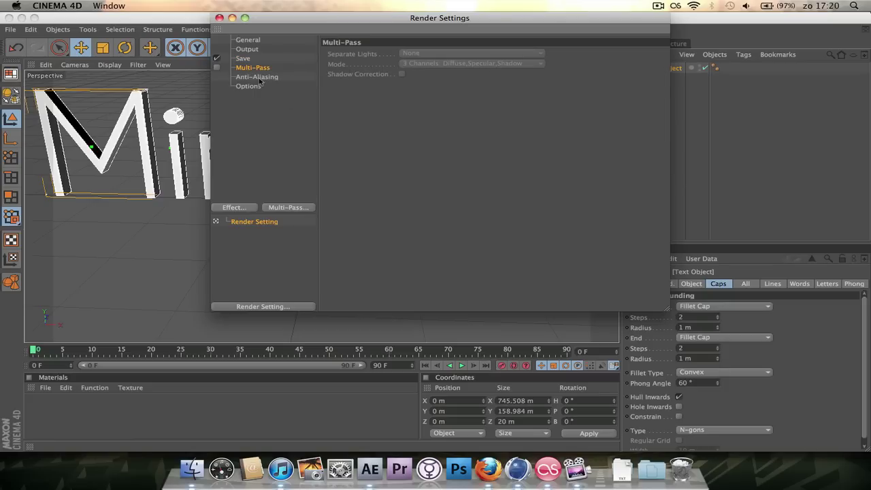
# Set anti-aliasing to Best with Min and Max levels both 2x2, then view the Options page
pyautogui.click(261, 80)
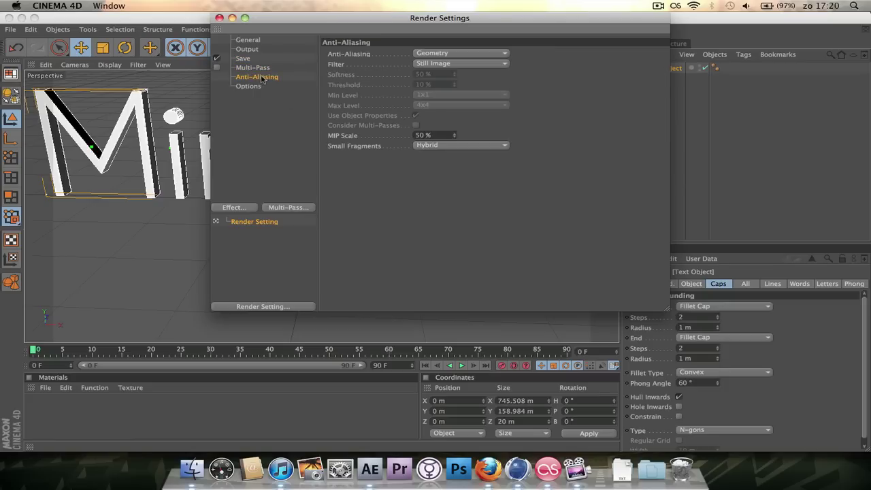
pyautogui.click(426, 53)
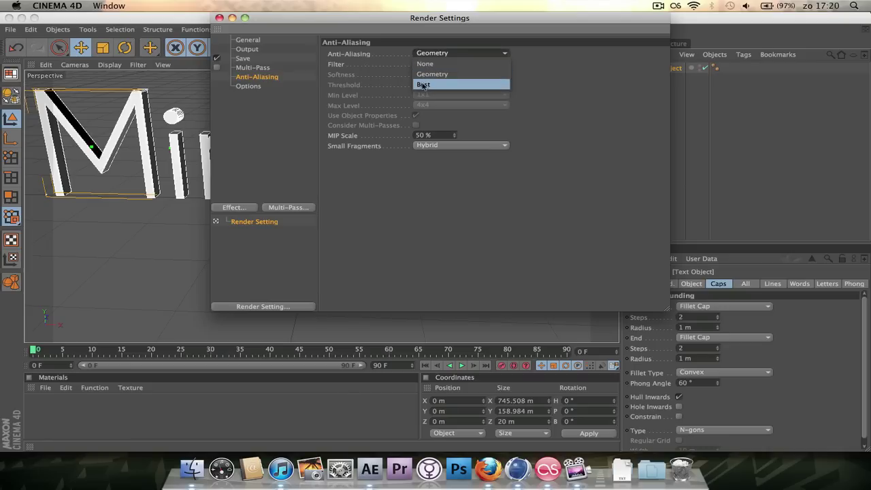
pyautogui.click(424, 85)
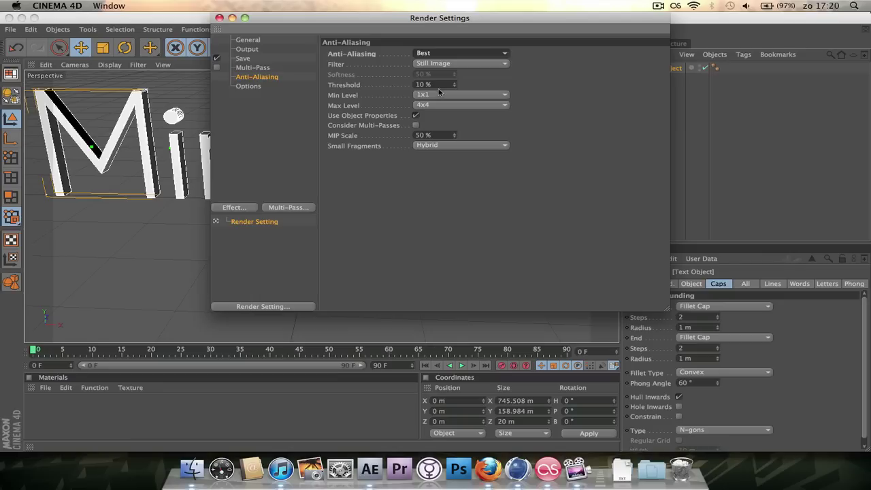
pyautogui.click(462, 94)
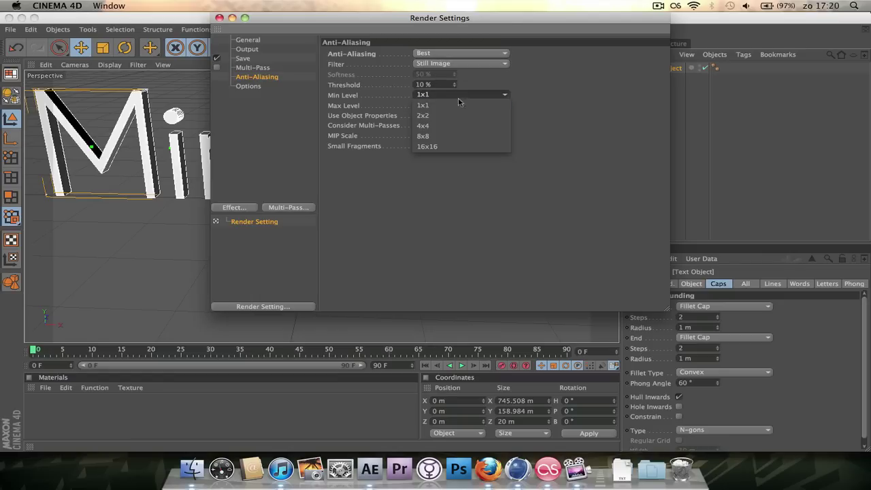
pyautogui.click(456, 115)
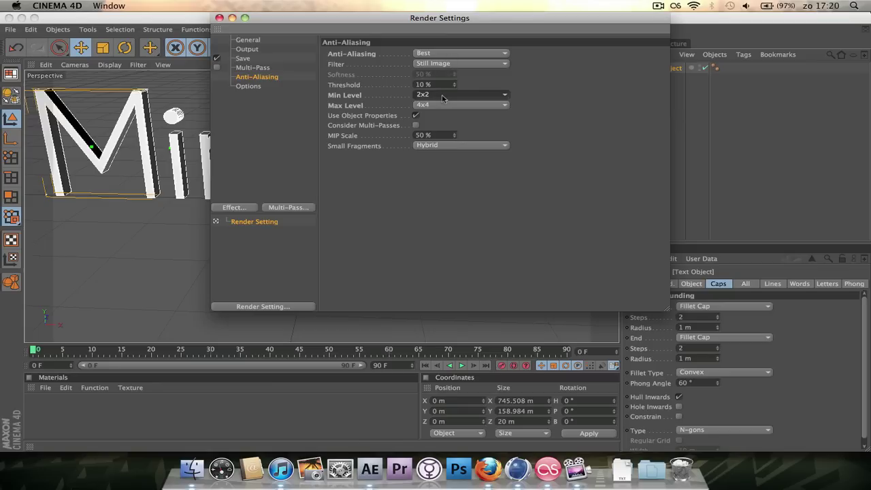
pyautogui.click(441, 105)
pyautogui.click(432, 125)
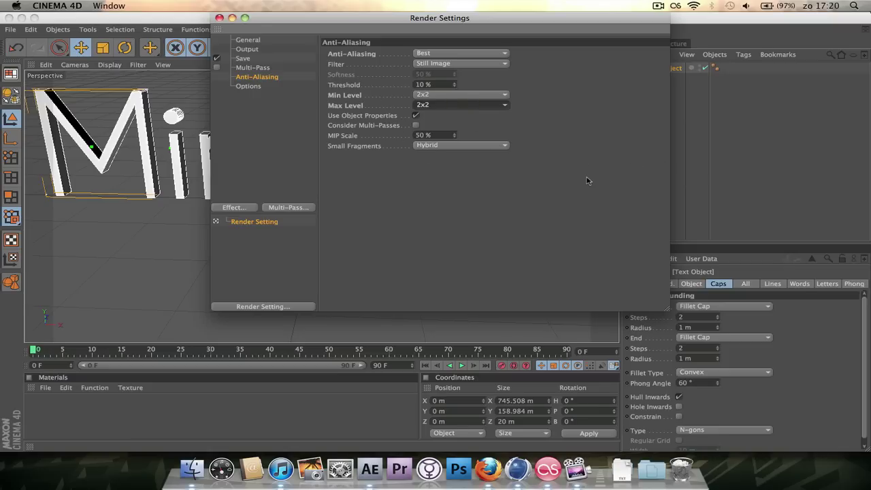
pyautogui.click(249, 86)
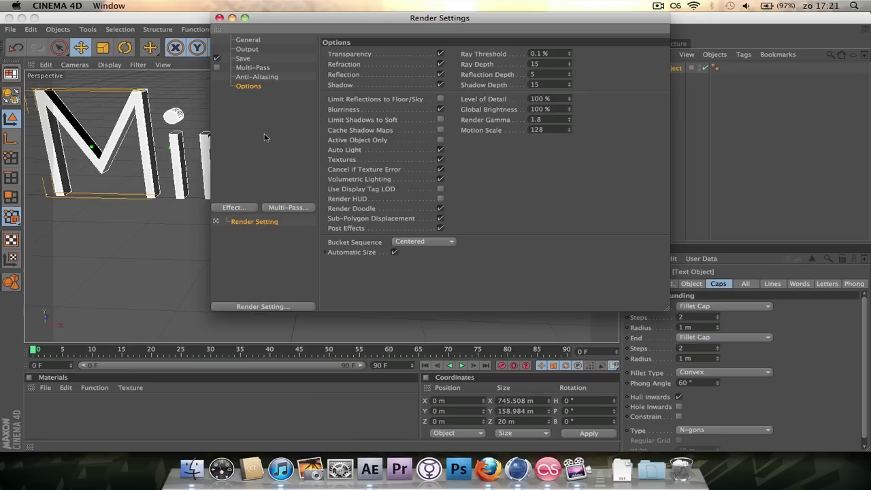
# Add a Cel Renderer post effect with Edges enabled and test-render it in the viewport
pyautogui.click(249, 208)
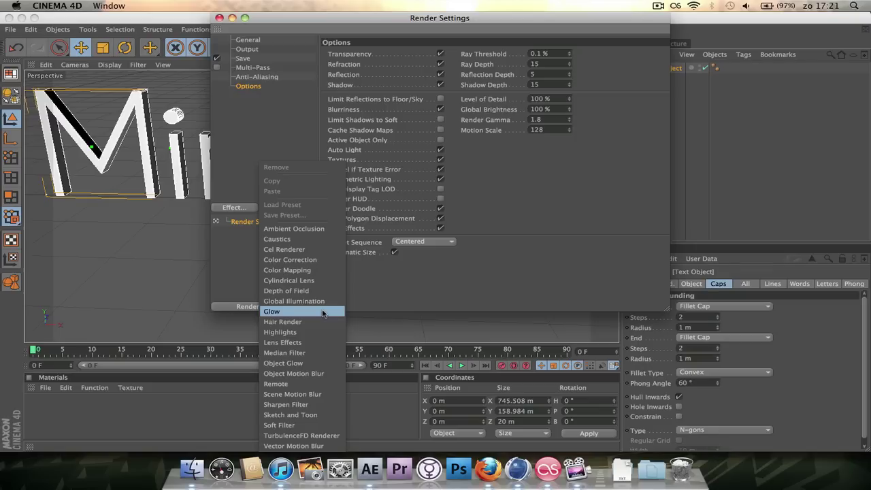
pyautogui.click(296, 249)
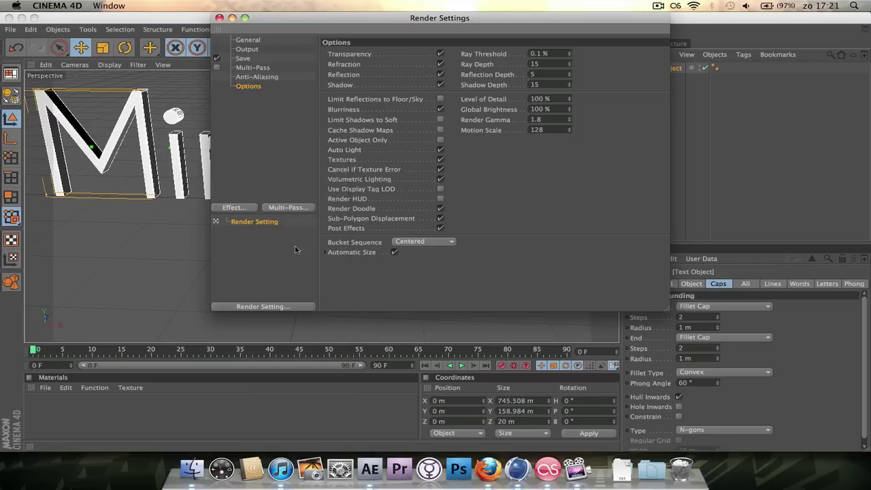
pyautogui.click(436, 78)
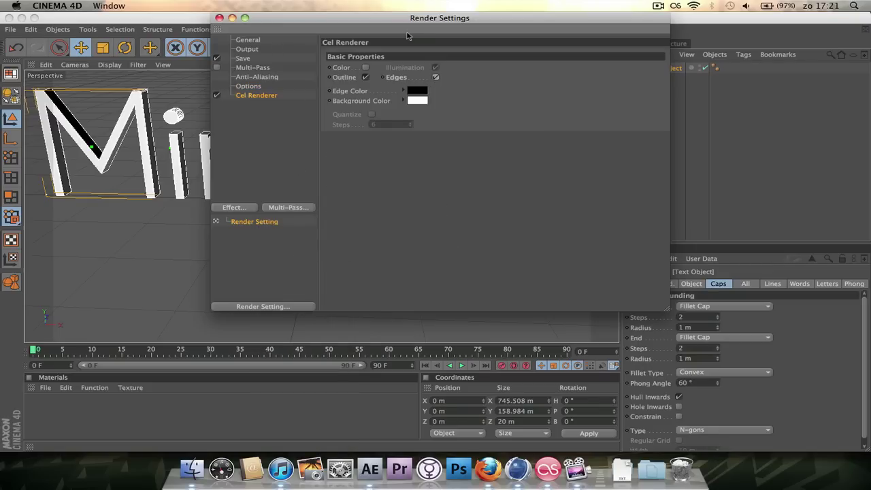
pyautogui.moveTo(411, 26); pyautogui.dragTo(453, 263)
pyautogui.click(267, 48)
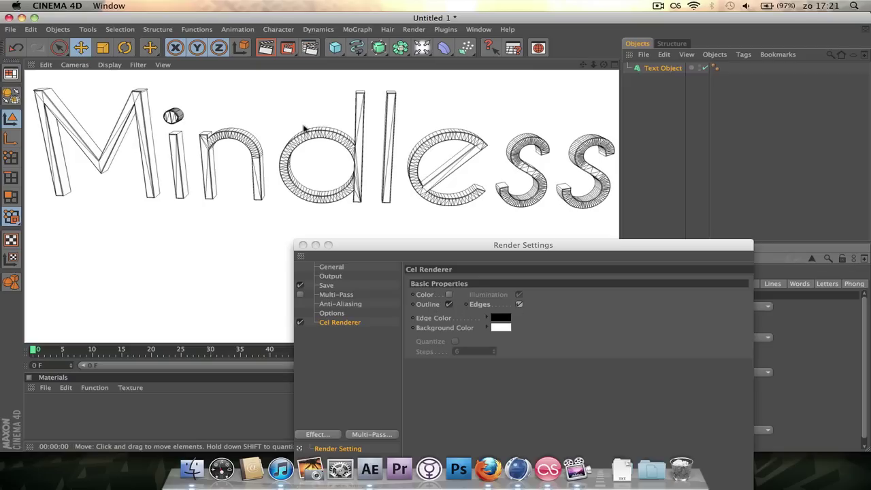
# Discard the Cel Renderer effect and render the Mindless animation to the Picture Viewer
pyautogui.moveTo(351, 246); pyautogui.dragTo(435, 65)
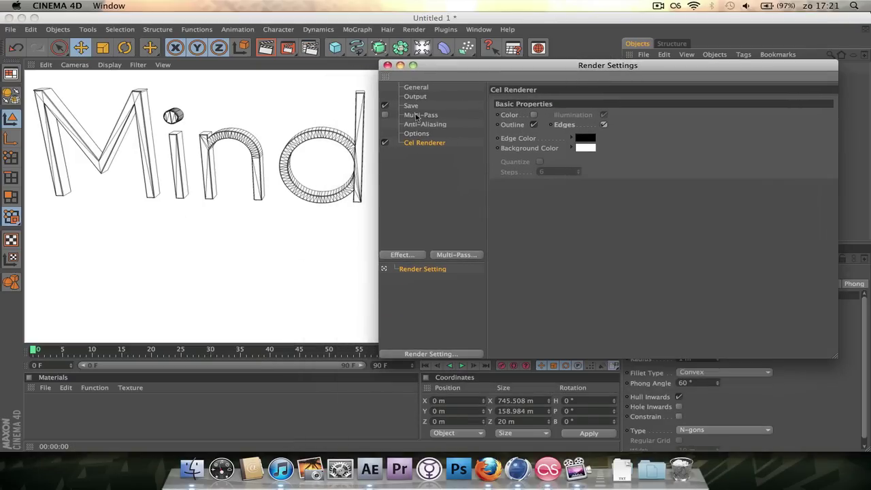
pyautogui.click(418, 145)
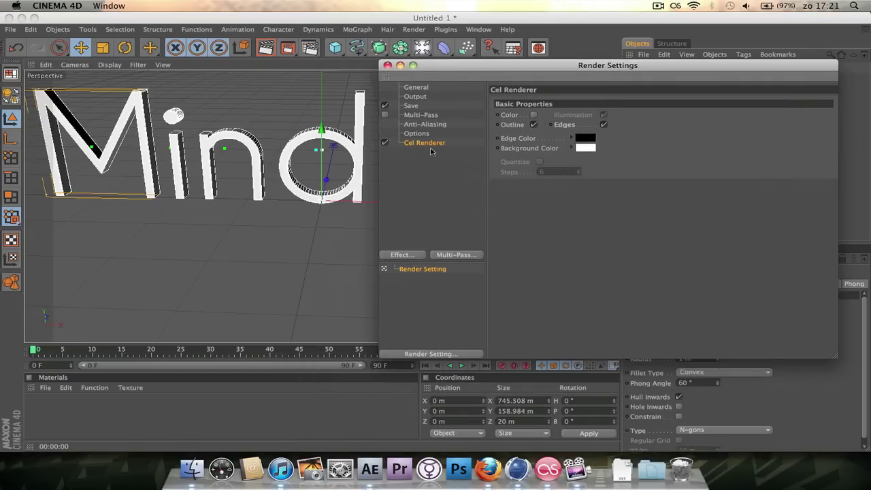
pyautogui.press('Delete')
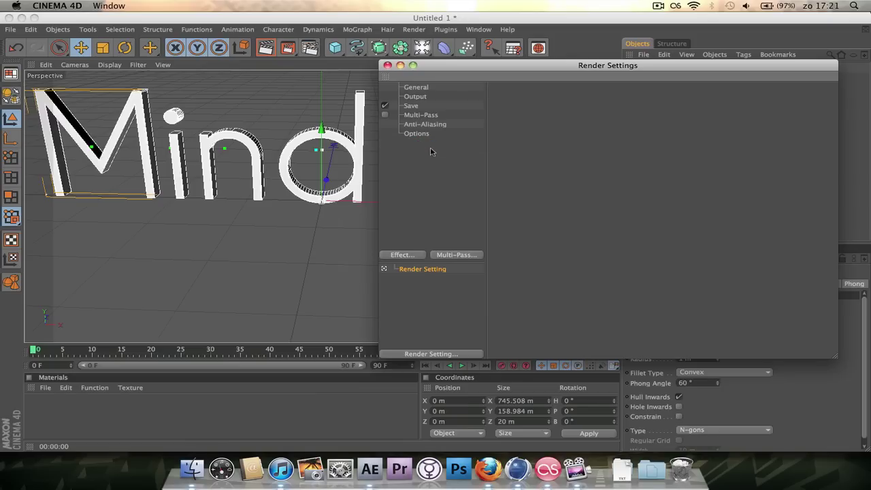
pyautogui.click(387, 66)
pyautogui.click(289, 47)
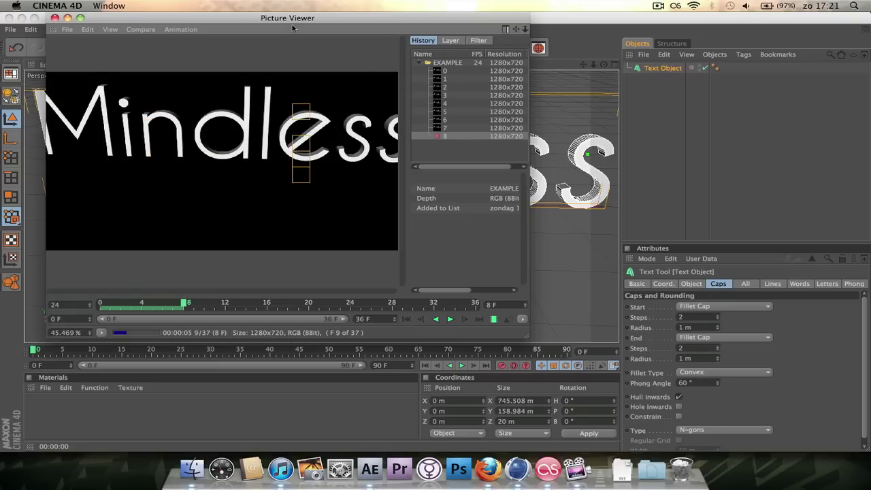
# After all 37 frames render, drag EXAMPLE.mov from the desktop into the After Effects Project panel
pyautogui.moveTo(293, 28); pyautogui.dragTo(470, 81)
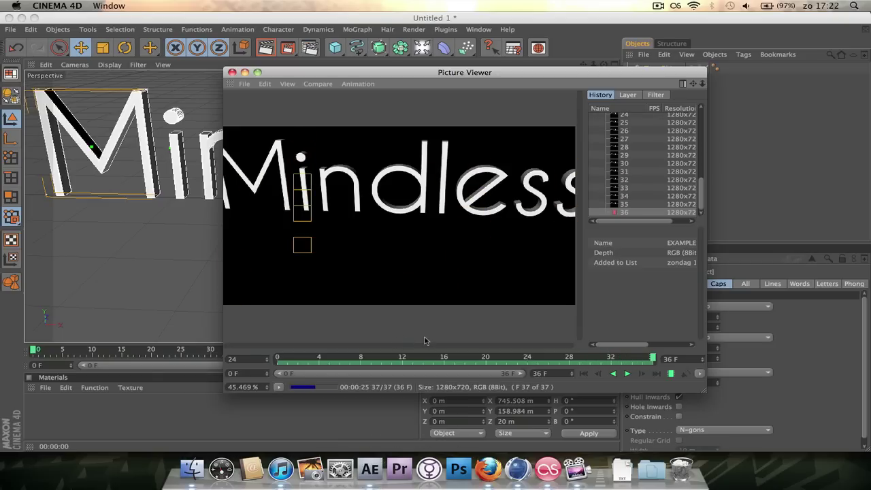
pyautogui.press('F11')
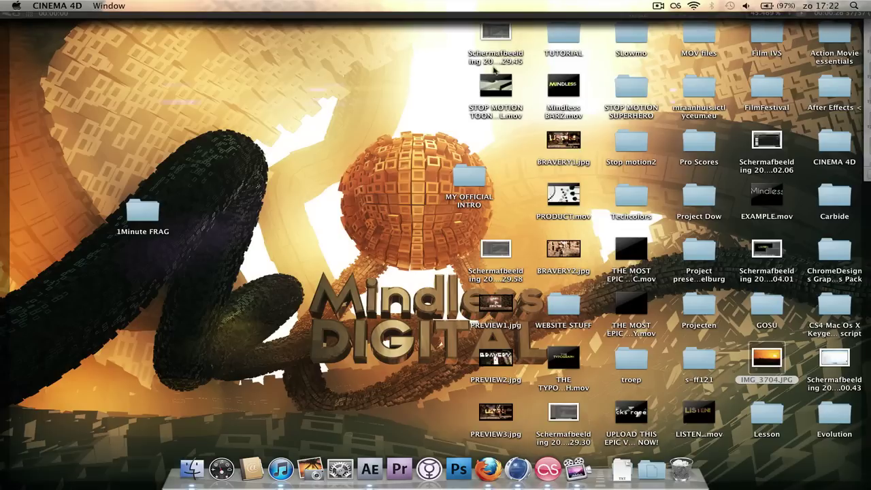
pyautogui.moveTo(776, 197); pyautogui.dragTo(61, 208)
pyautogui.press('F9')
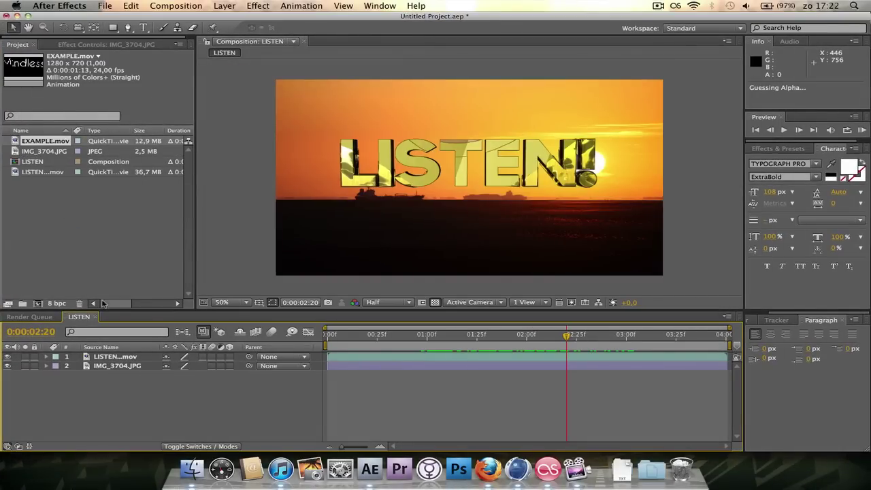
# Build the EXAMPLE composition from EXAMPLE.mov and scrub through its first second
pyautogui.moveTo(14, 141); pyautogui.dragTo(38, 304)
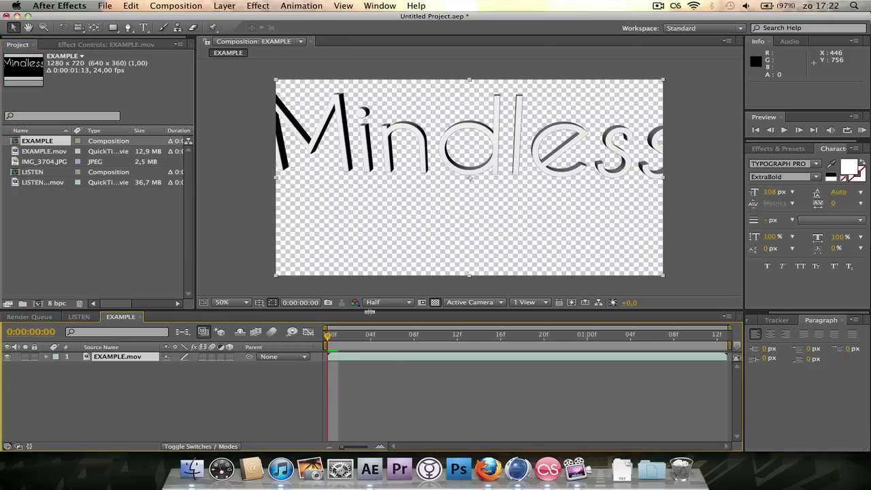
pyautogui.moveTo(327, 336); pyautogui.dragTo(471, 361)
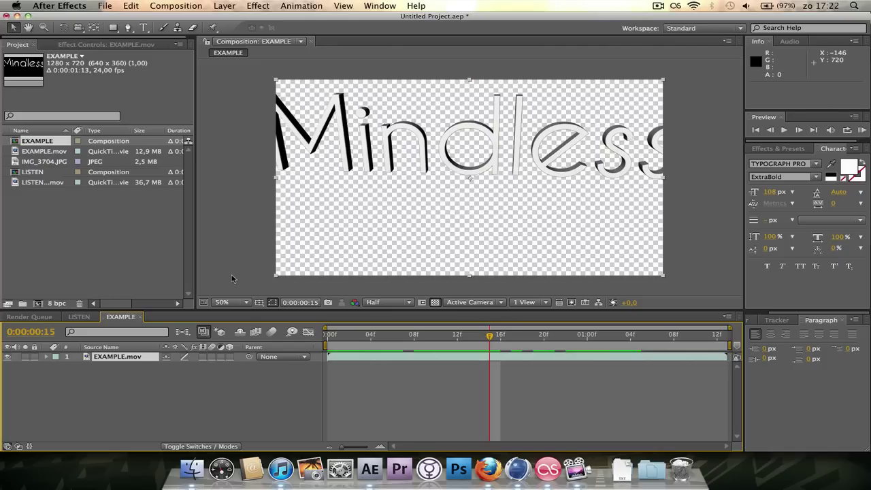
pyautogui.click(258, 5)
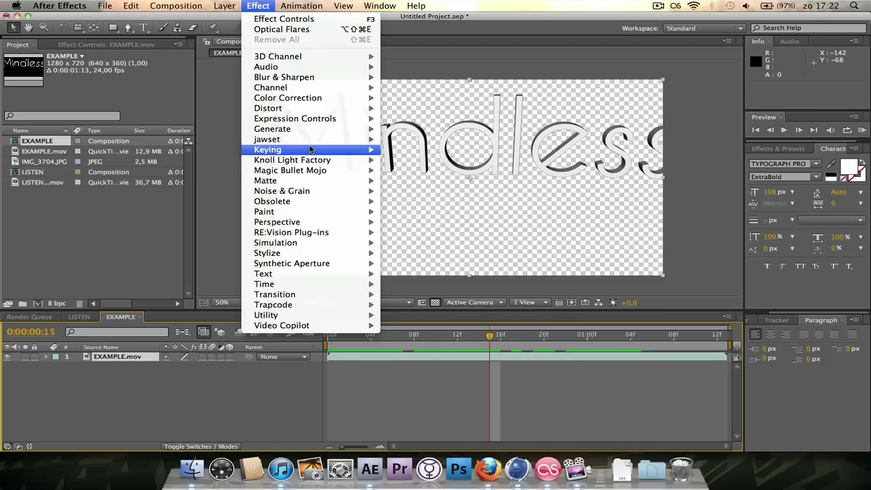
pyautogui.moveTo(311, 151)
pyautogui.click(413, 170)
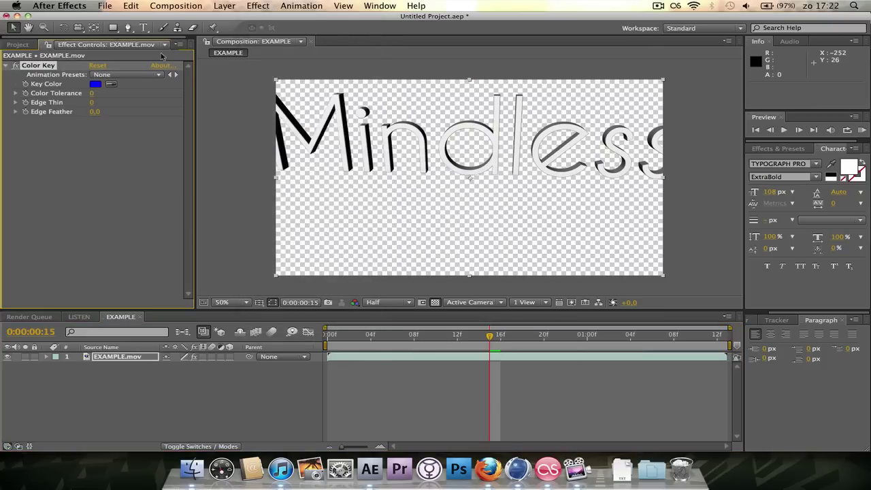
pyautogui.click(373, 208)
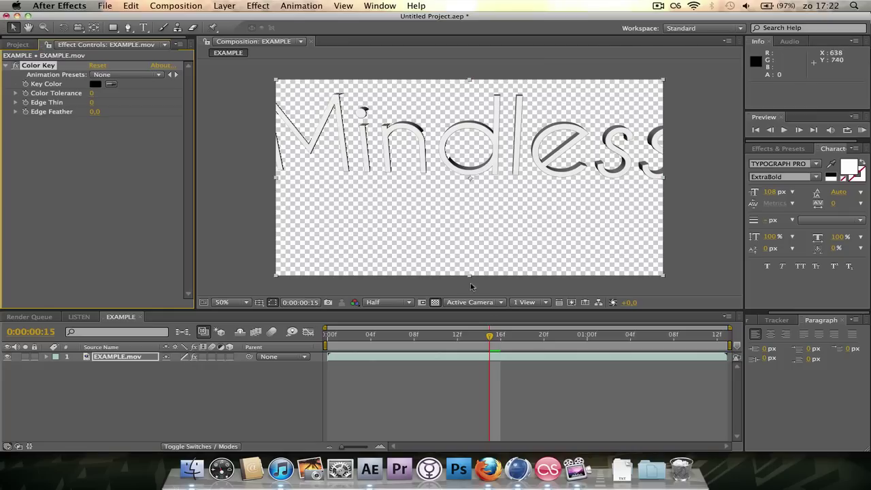
pyautogui.click(435, 302)
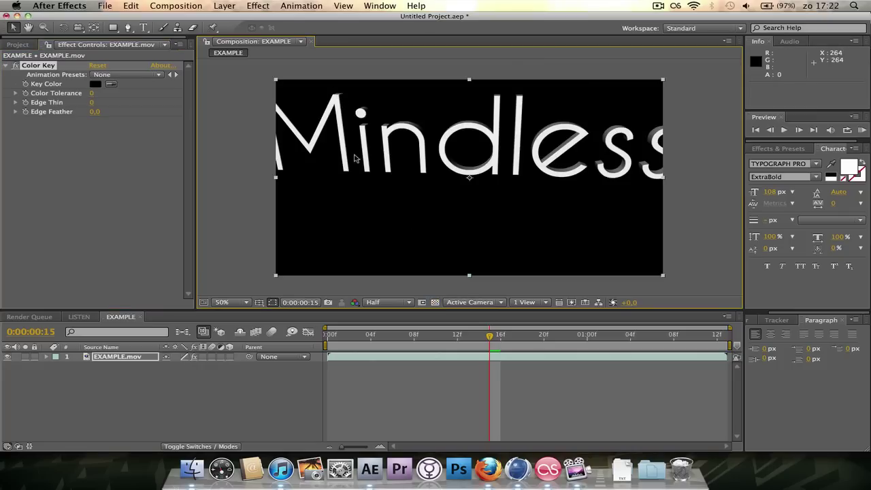
pyautogui.click(435, 302)
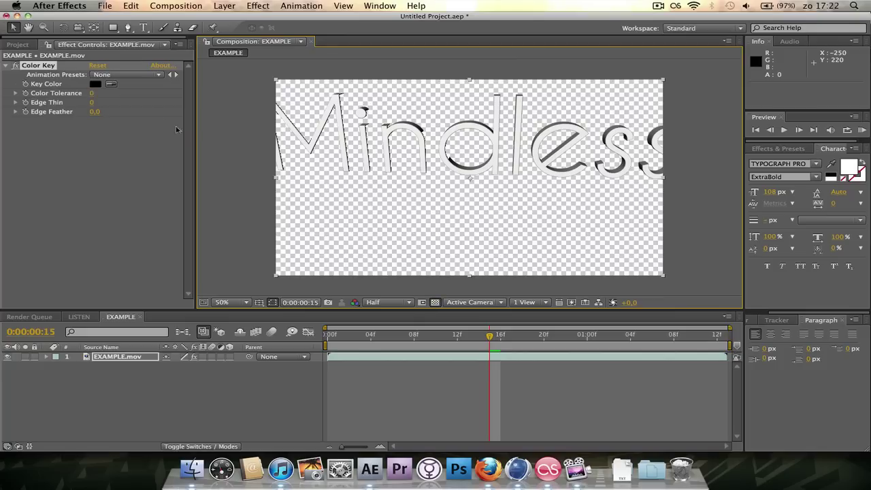
pyautogui.press('Delete')
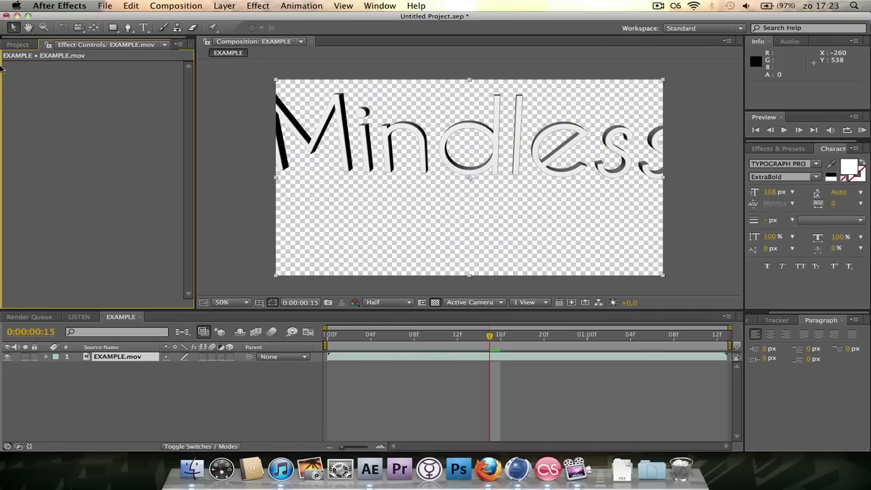
# Place IMG_3704.JPG beneath EXAMPLE.mov in the timeline, then return to Cinema 4D
pyautogui.click(15, 45)
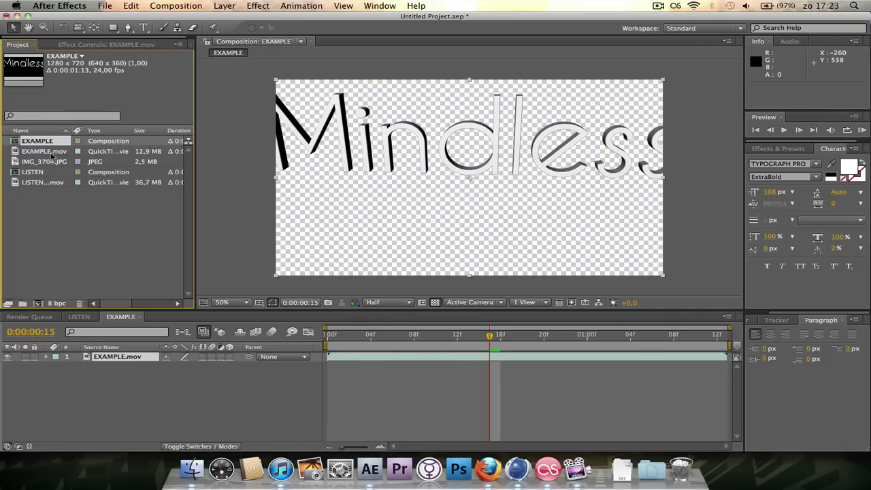
pyautogui.moveTo(53, 164); pyautogui.dragTo(324, 394)
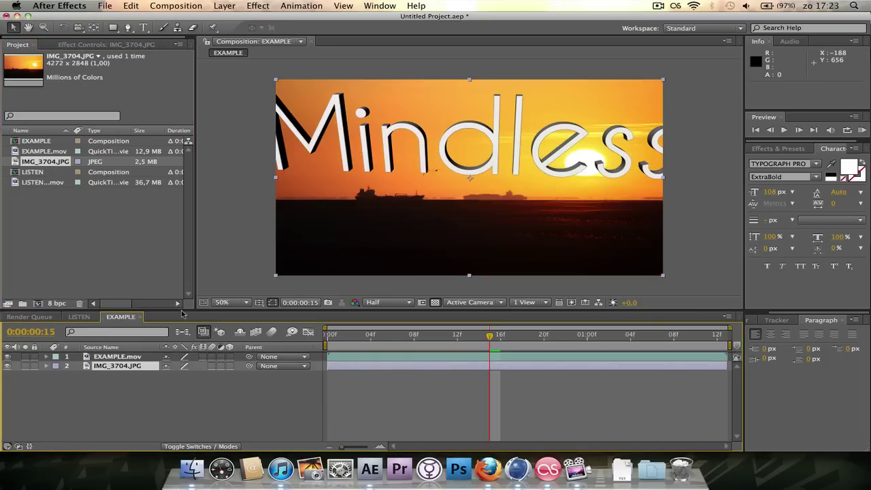
pyautogui.click(516, 472)
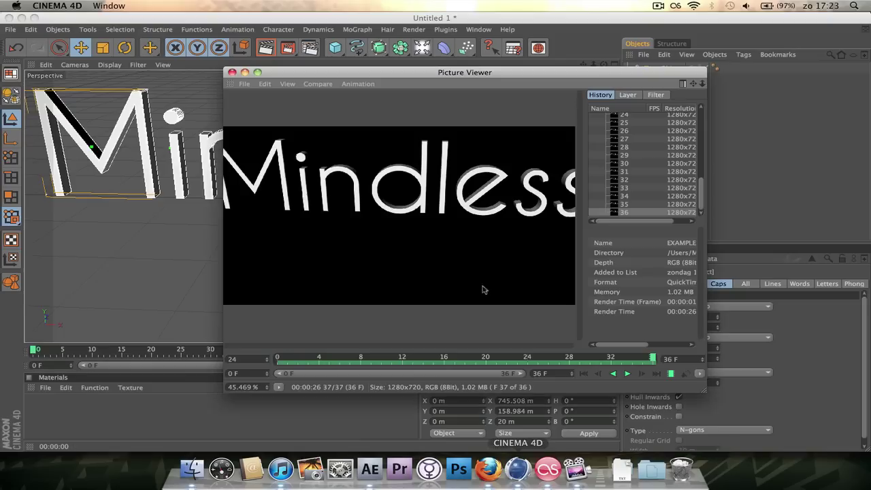